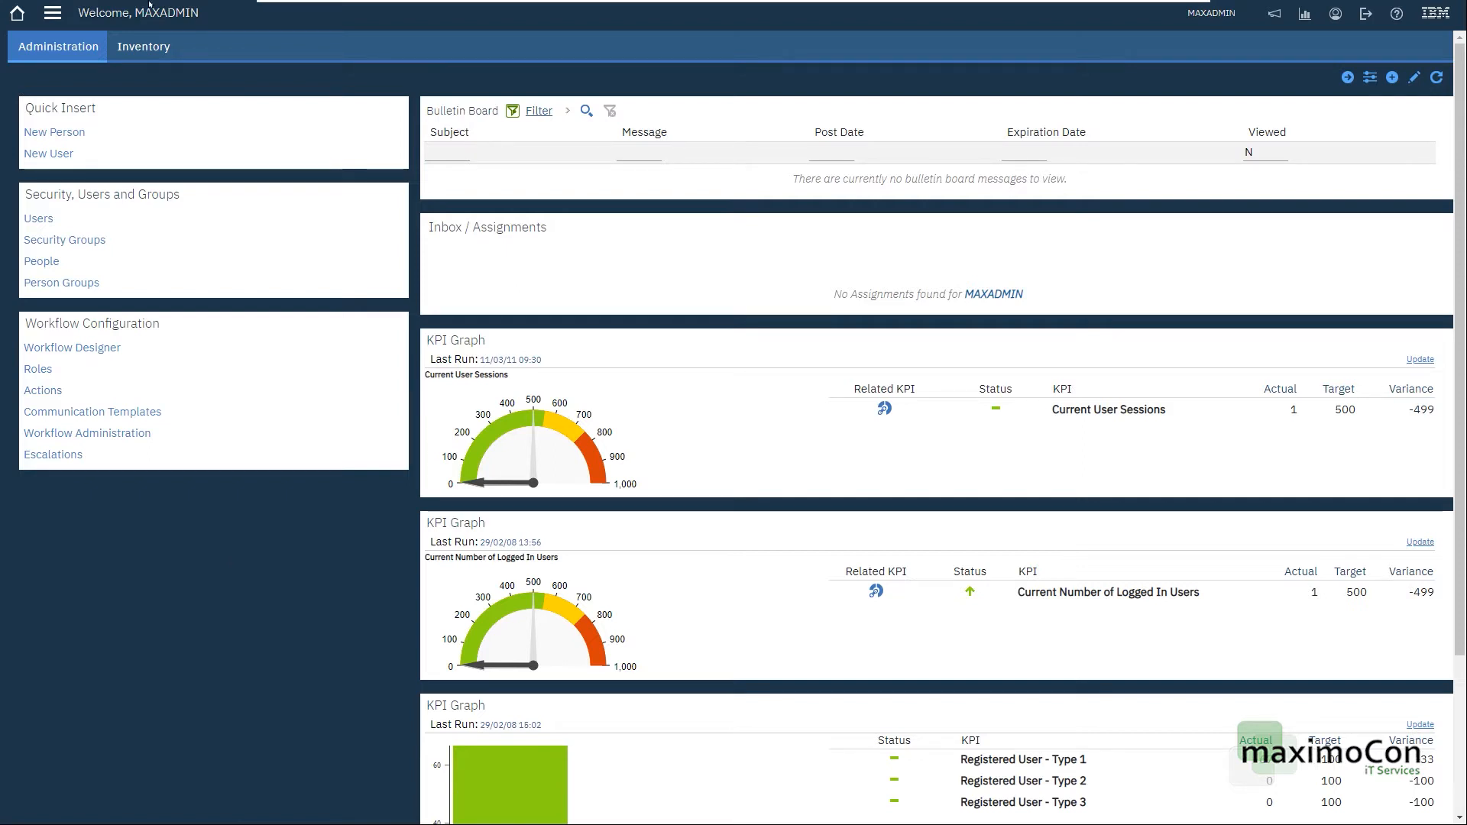
# Create a new record in the Preventive Maintenance application
pyautogui.click(52, 13)
pyautogui.moveTo(147, 344)
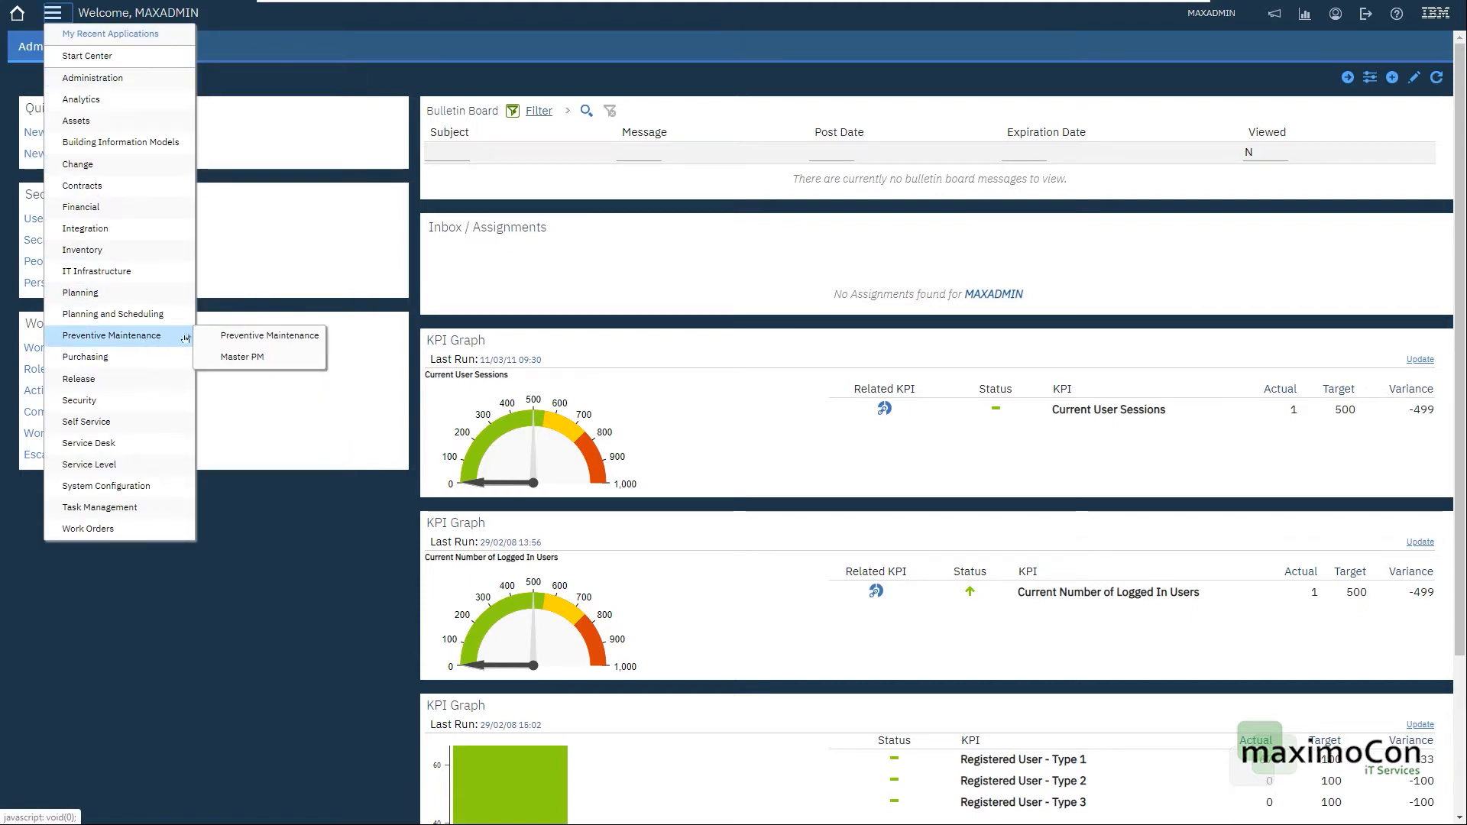
pyautogui.click(229, 336)
pyautogui.click(491, 44)
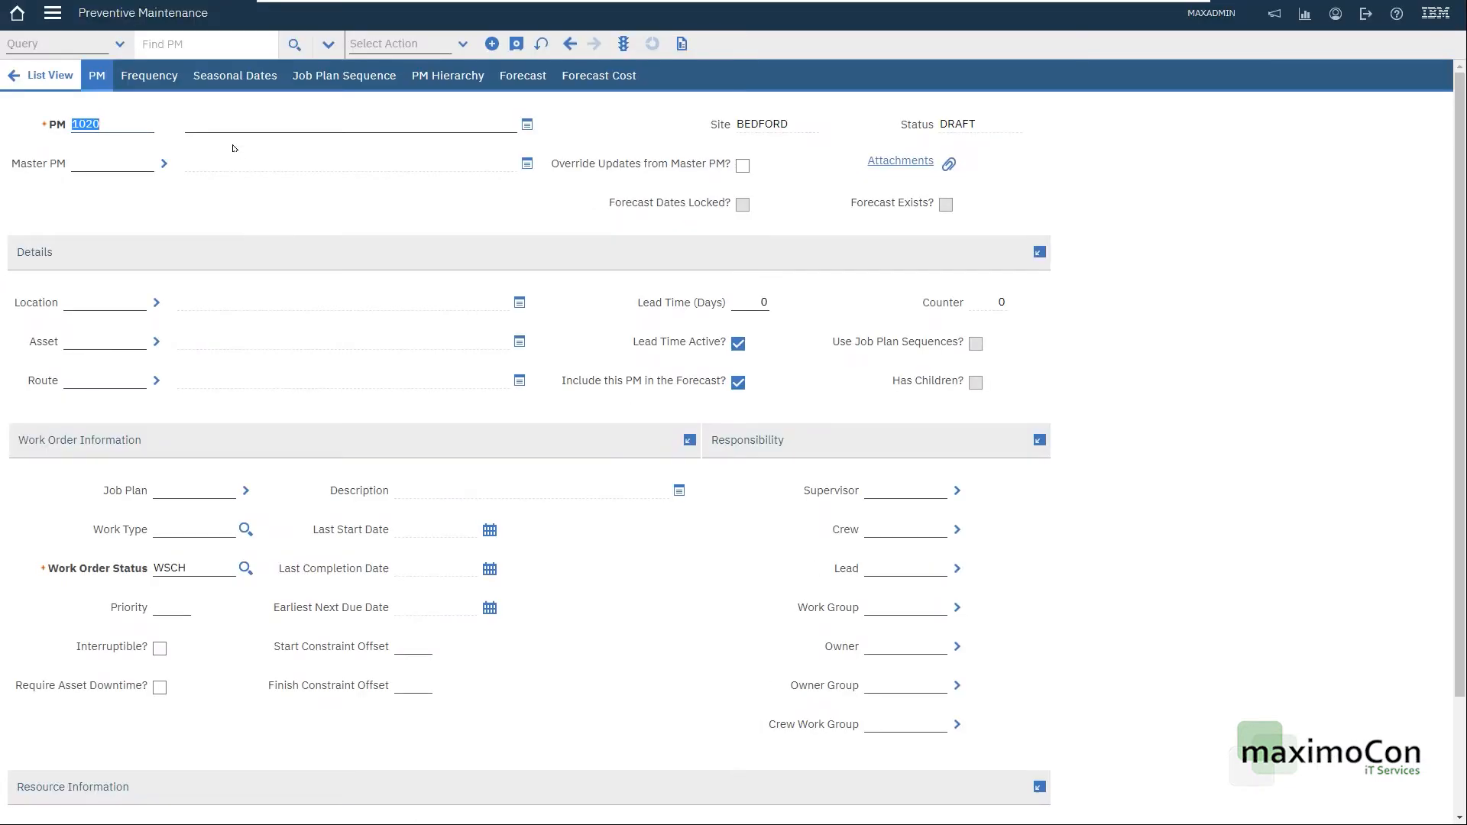
# Enter "Truck semester maintenance" as the description of the new PM record
pyautogui.click(210, 129)
pyautogui.write('Truck maint')
pyautogui.press('BackSpace')
pyautogui.press('BackSpace')
pyautogui.press('BackSpace')
pyautogui.press('BackSpace')
pyautogui.press('BackSpace')
pyautogui.press('BackSpace')
pyautogui.write('semes')
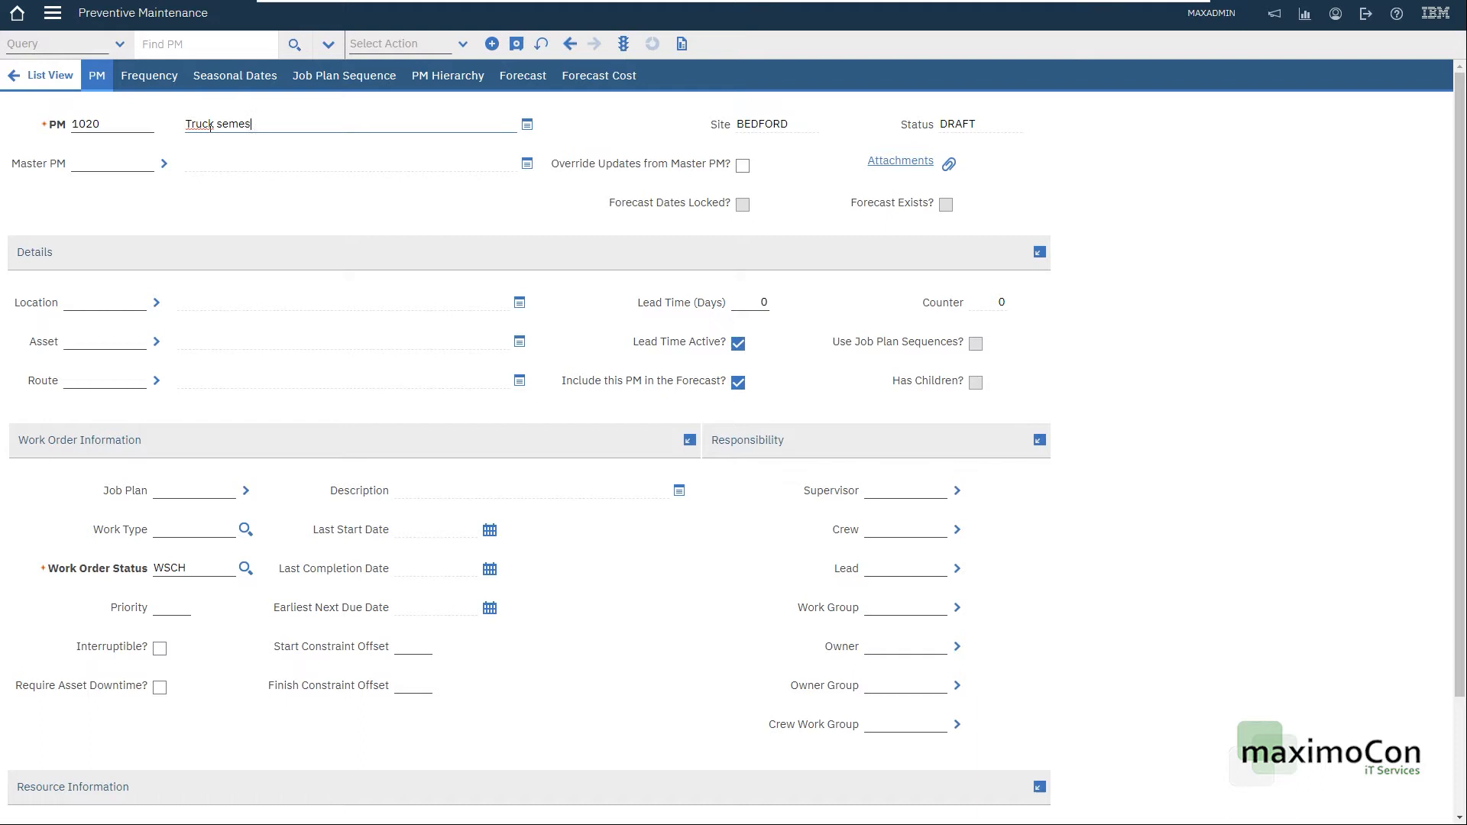
pyautogui.write('ter maintenance')
pyautogui.press('Tab')
# Look up assets starting with FH and assign the Volvo FH600 Truck, FH6001001-TRUCK, to the PM
pyautogui.click(156, 342)
pyautogui.click(218, 364)
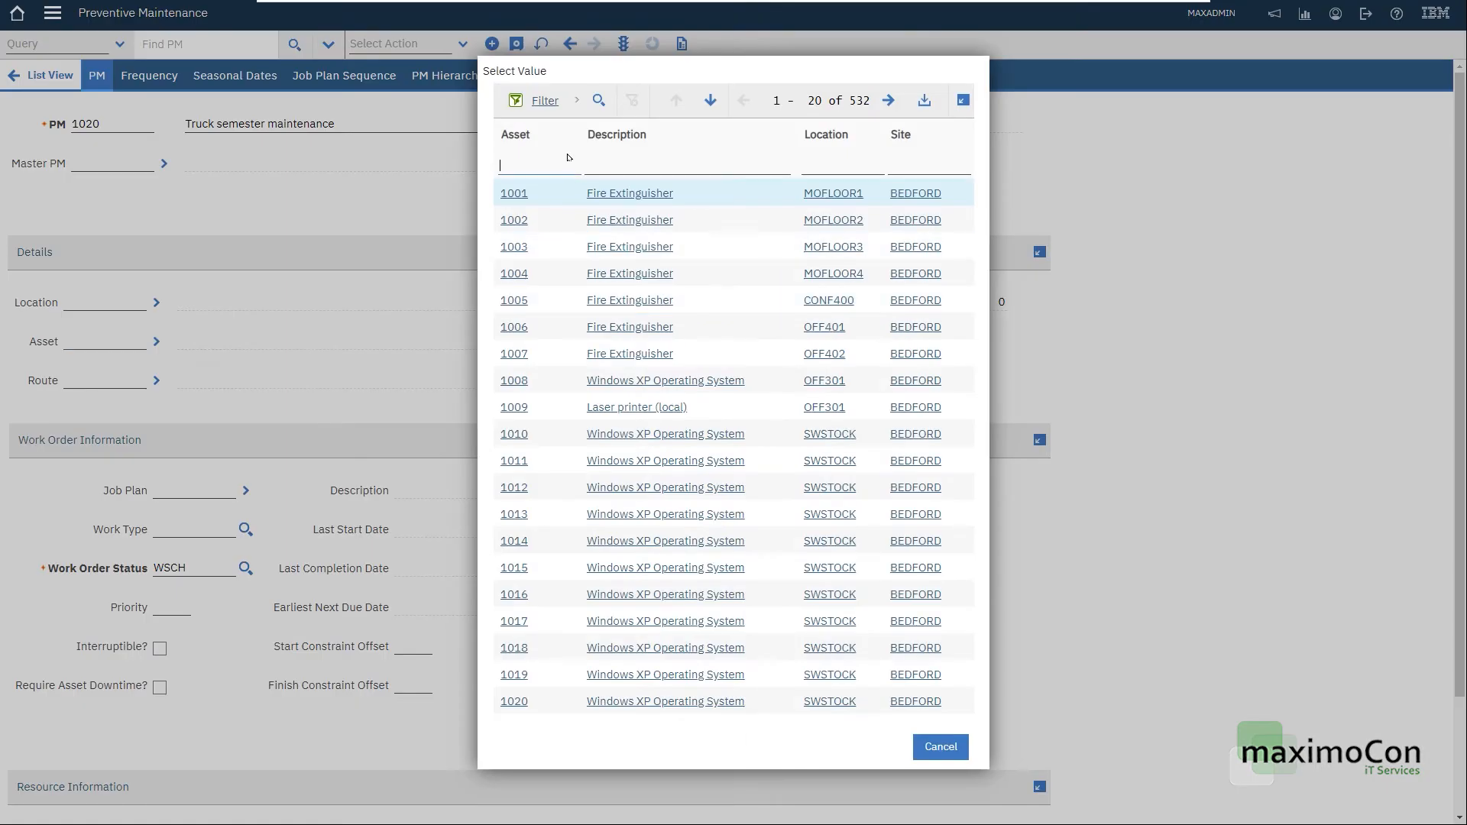
pyautogui.write('FH%')
pyautogui.press('Return')
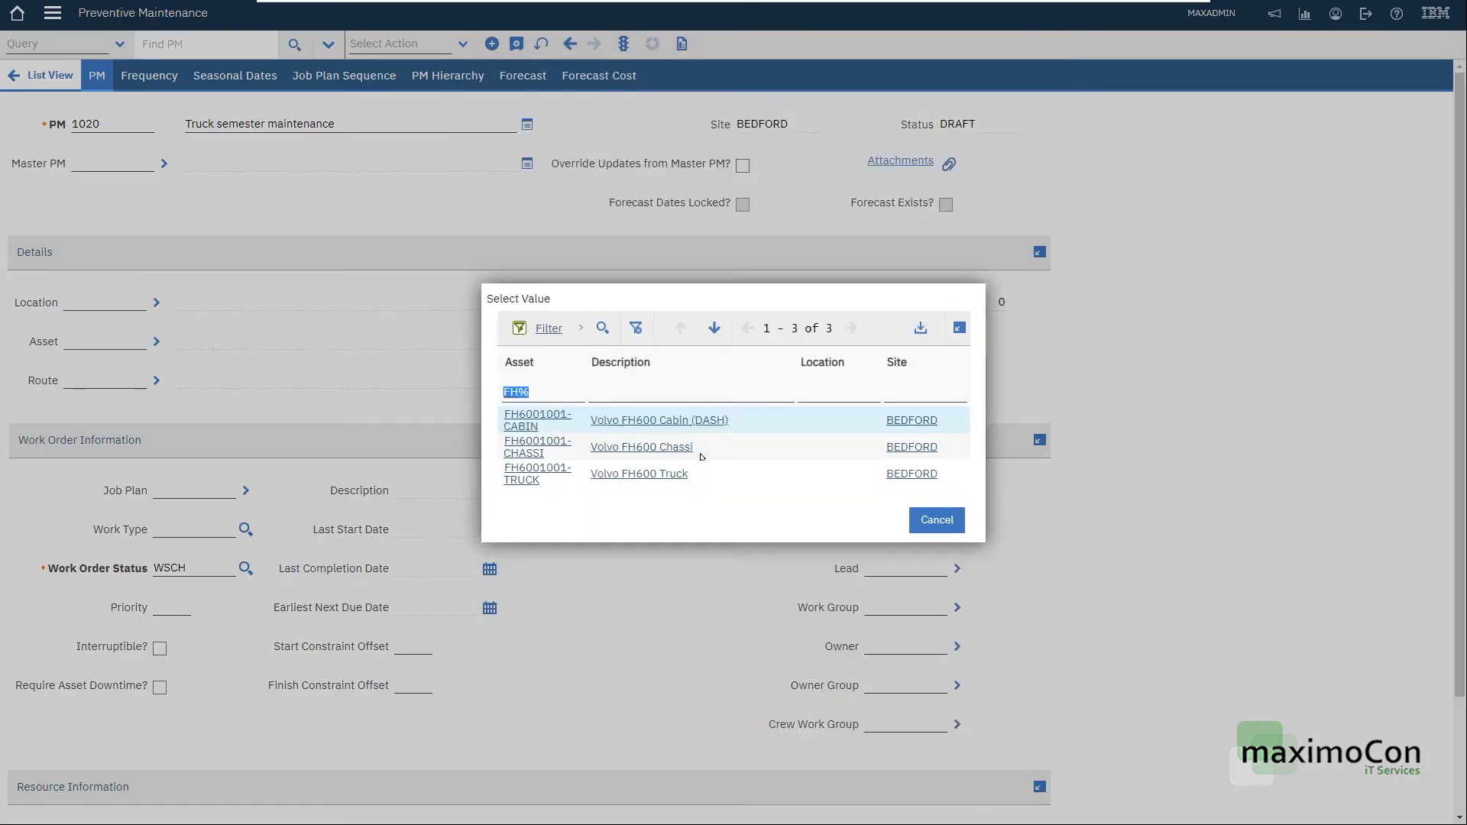
pyautogui.click(532, 477)
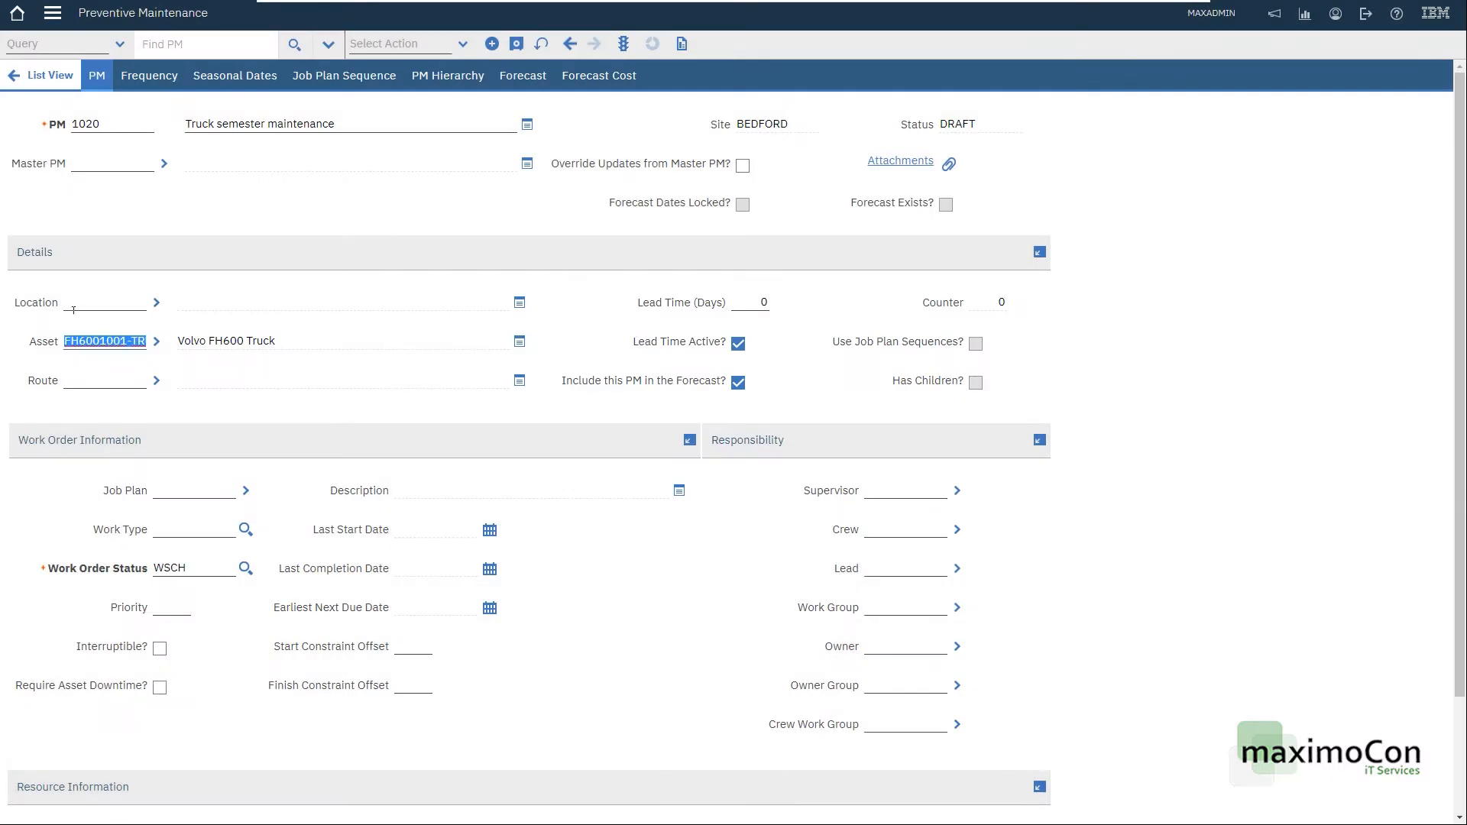
# Set the work type to PM (Preventive Maintenance) and the priority to 1, and save the record
pyautogui.click(191, 495)
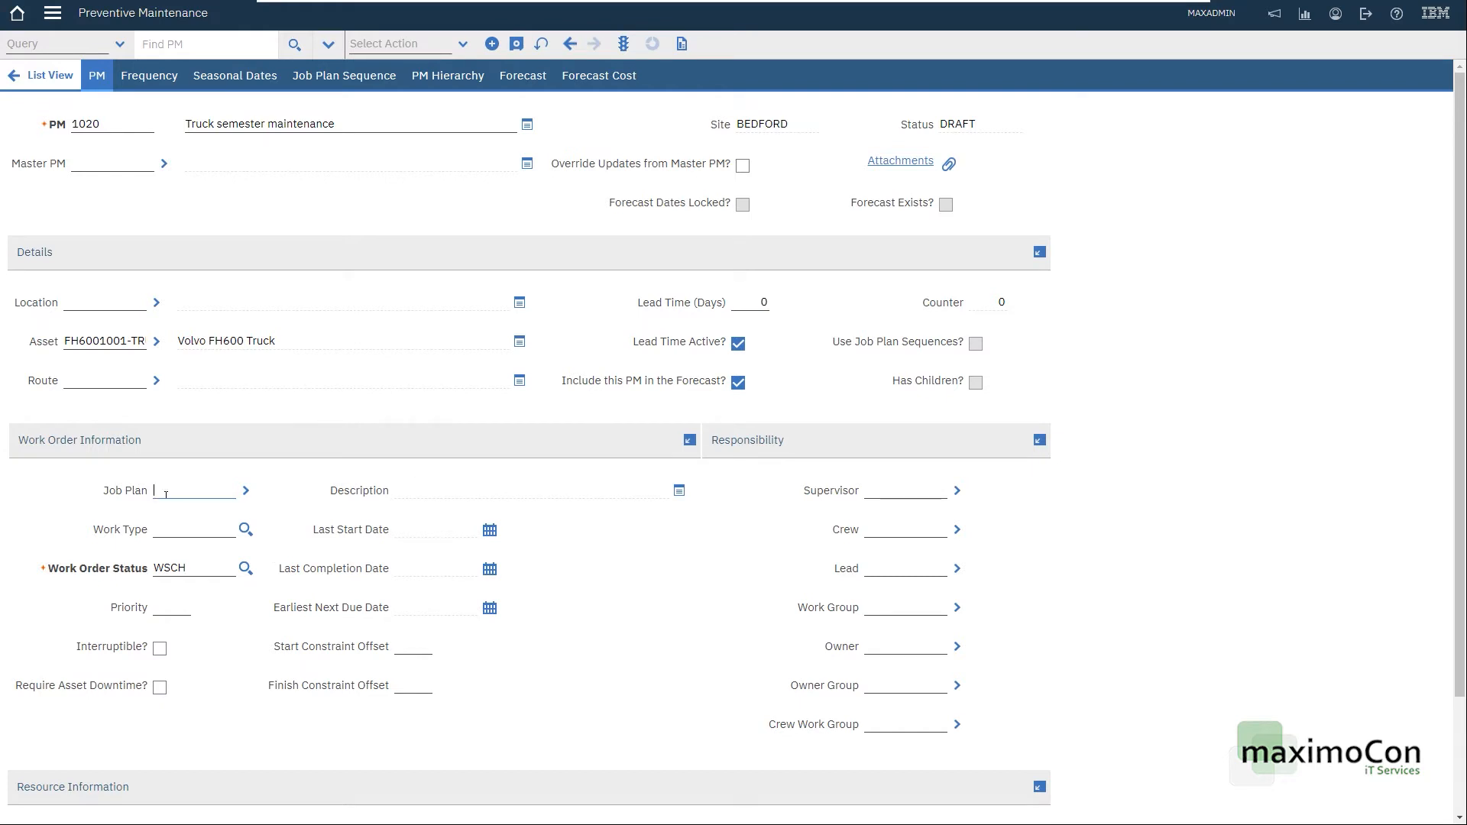
pyautogui.click(245, 528)
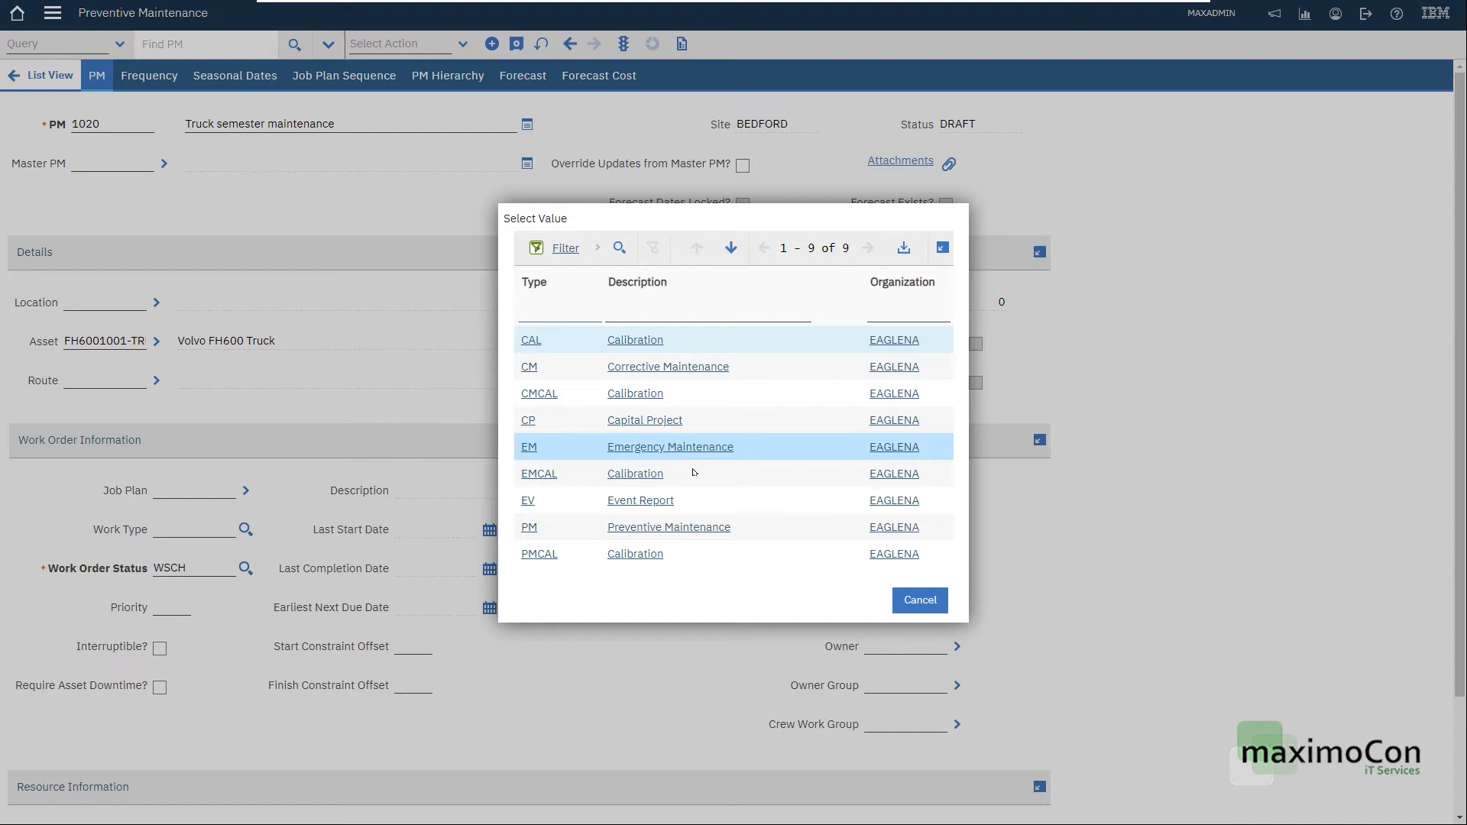
pyautogui.click(688, 526)
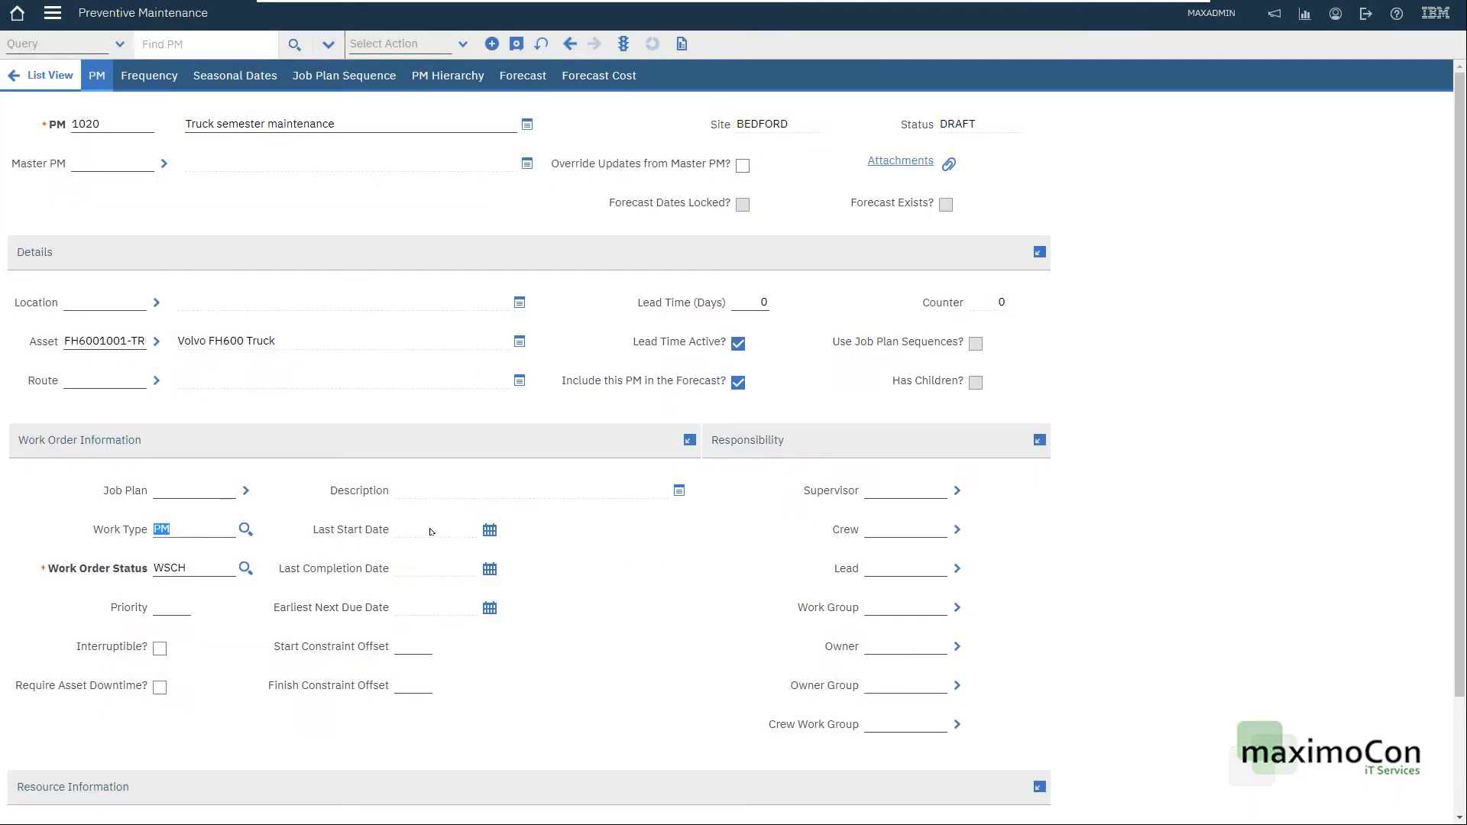
pyautogui.click(165, 568)
pyautogui.click(188, 608)
pyautogui.write('1')
pyautogui.scroll(-2, 623, 567)
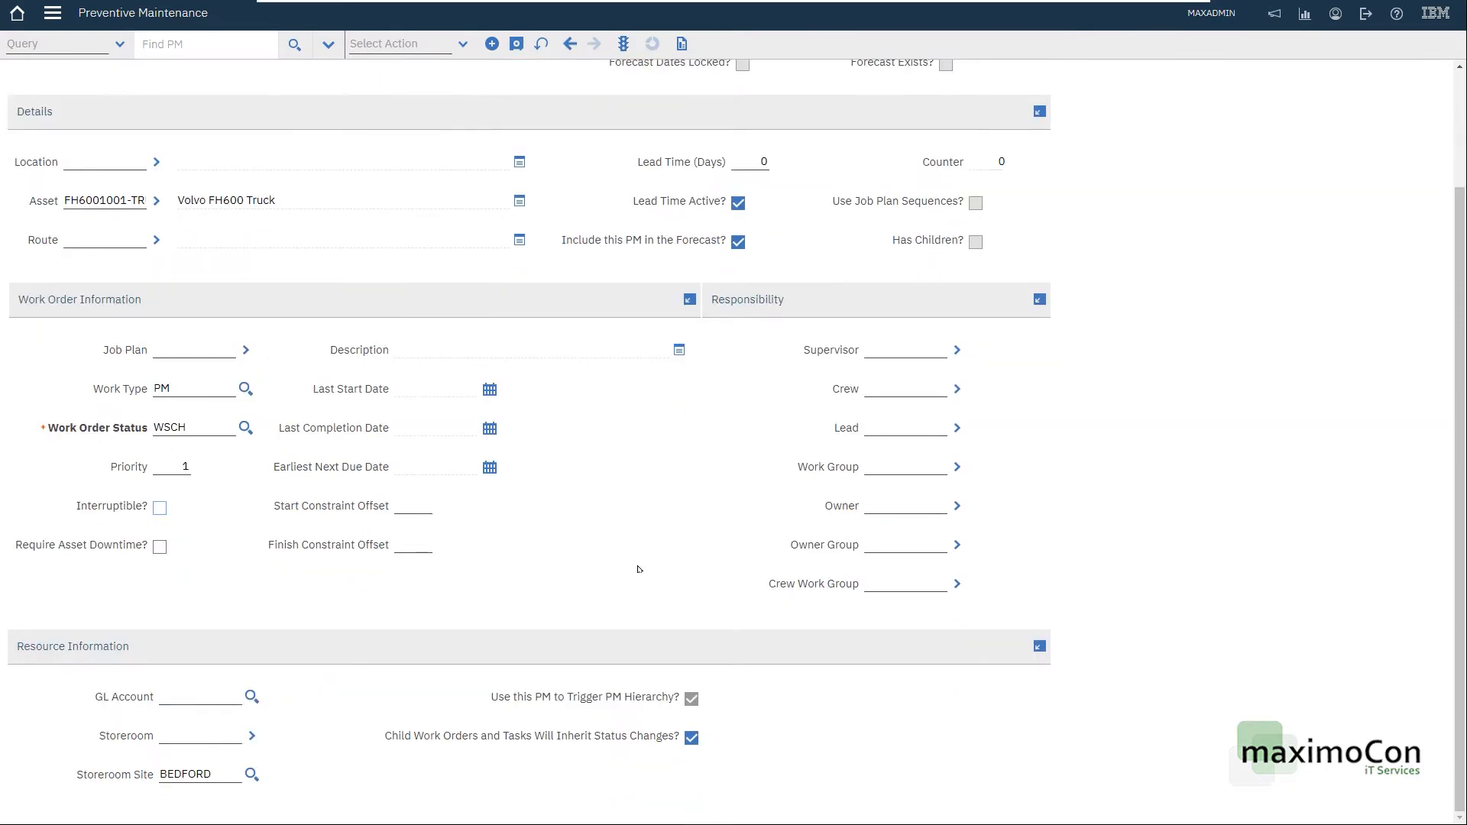
pyautogui.scroll(2, 635, 570)
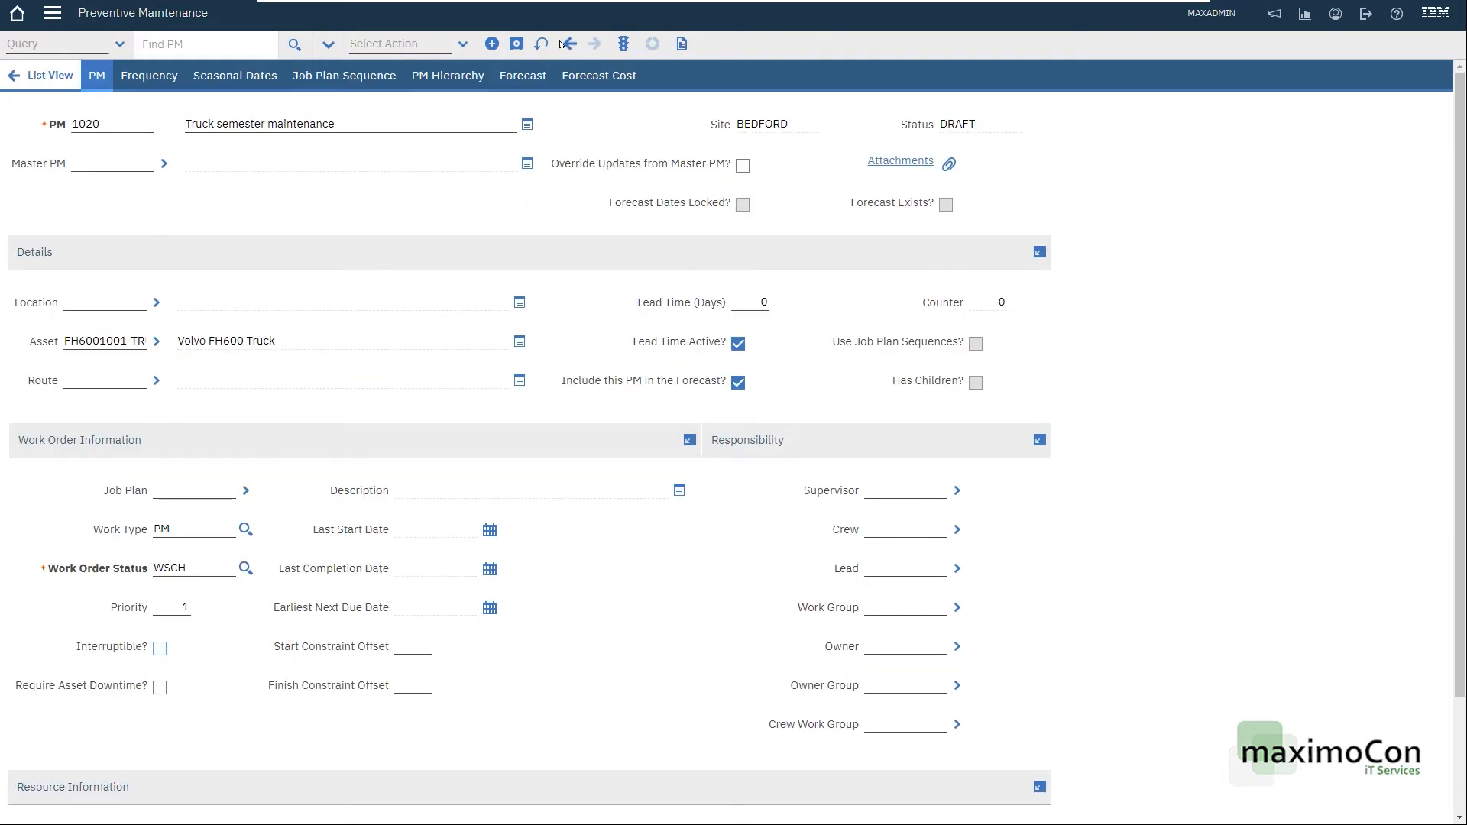
pyautogui.click(517, 43)
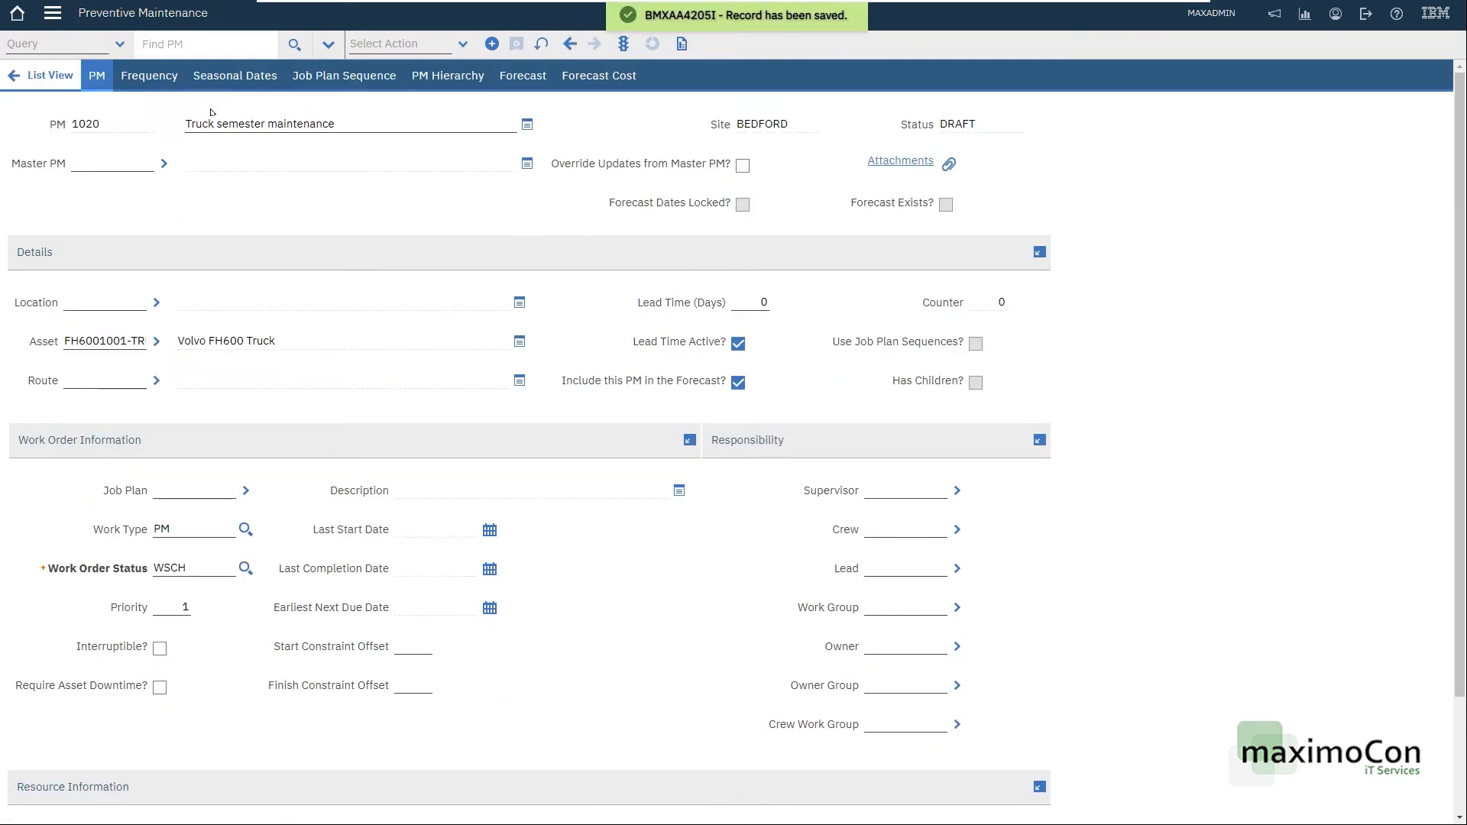
# Set the PM's time-based frequency to 6 MONTHS
pyautogui.click(133, 79)
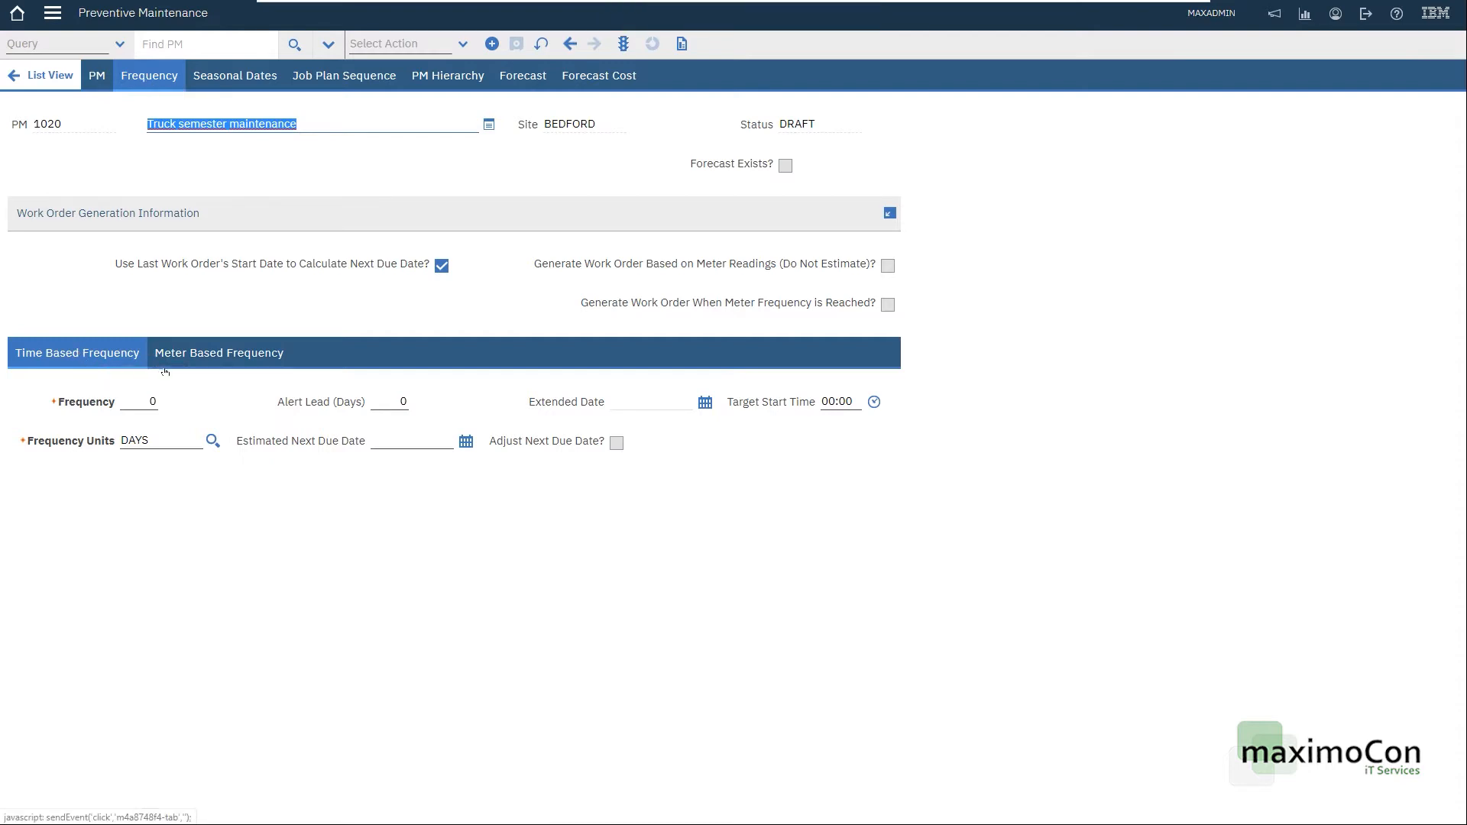
pyautogui.click(155, 405)
pyautogui.write('6')
pyautogui.press('Tab')
pyautogui.click(212, 441)
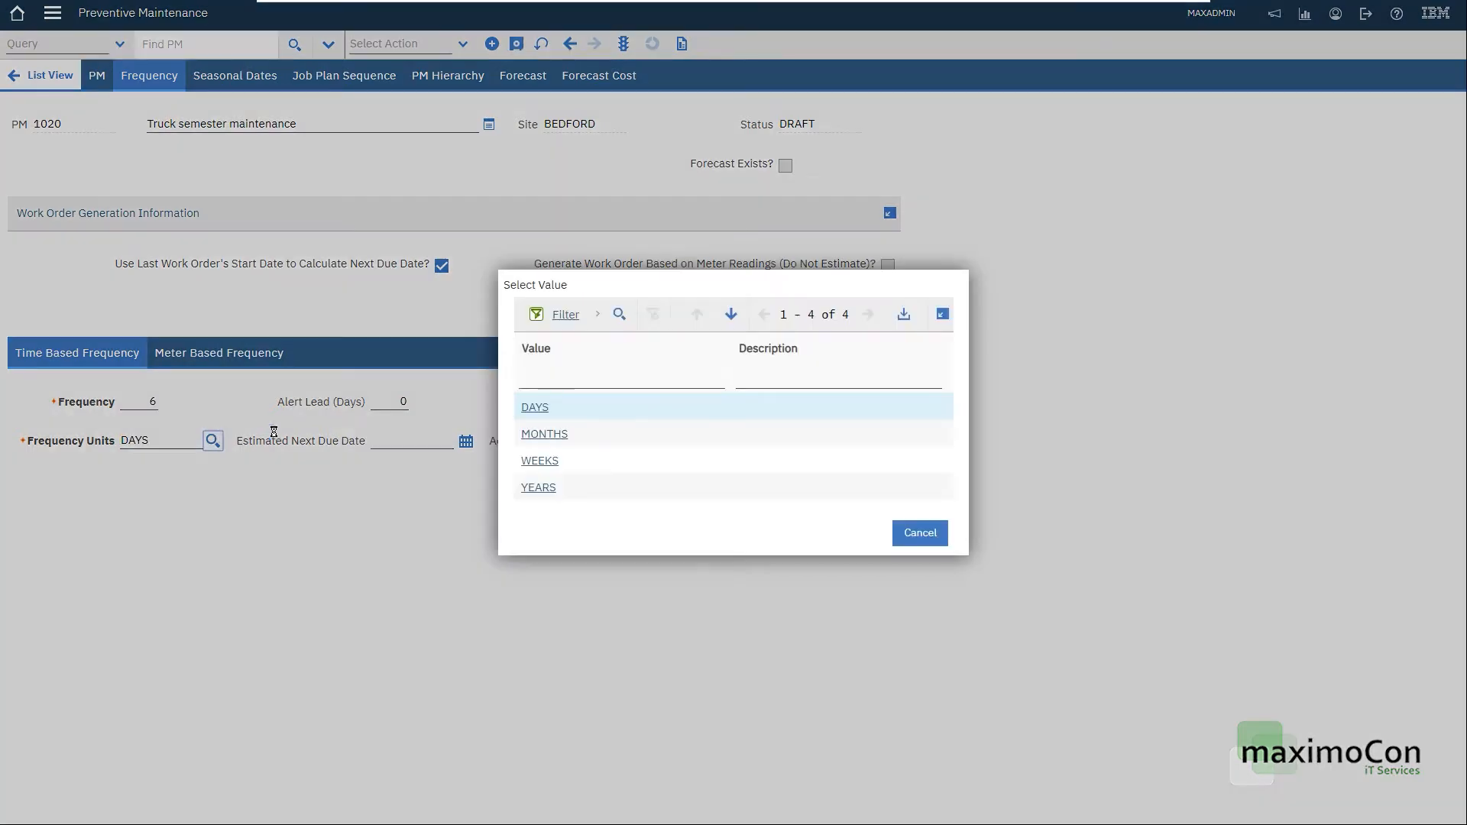
pyautogui.click(557, 436)
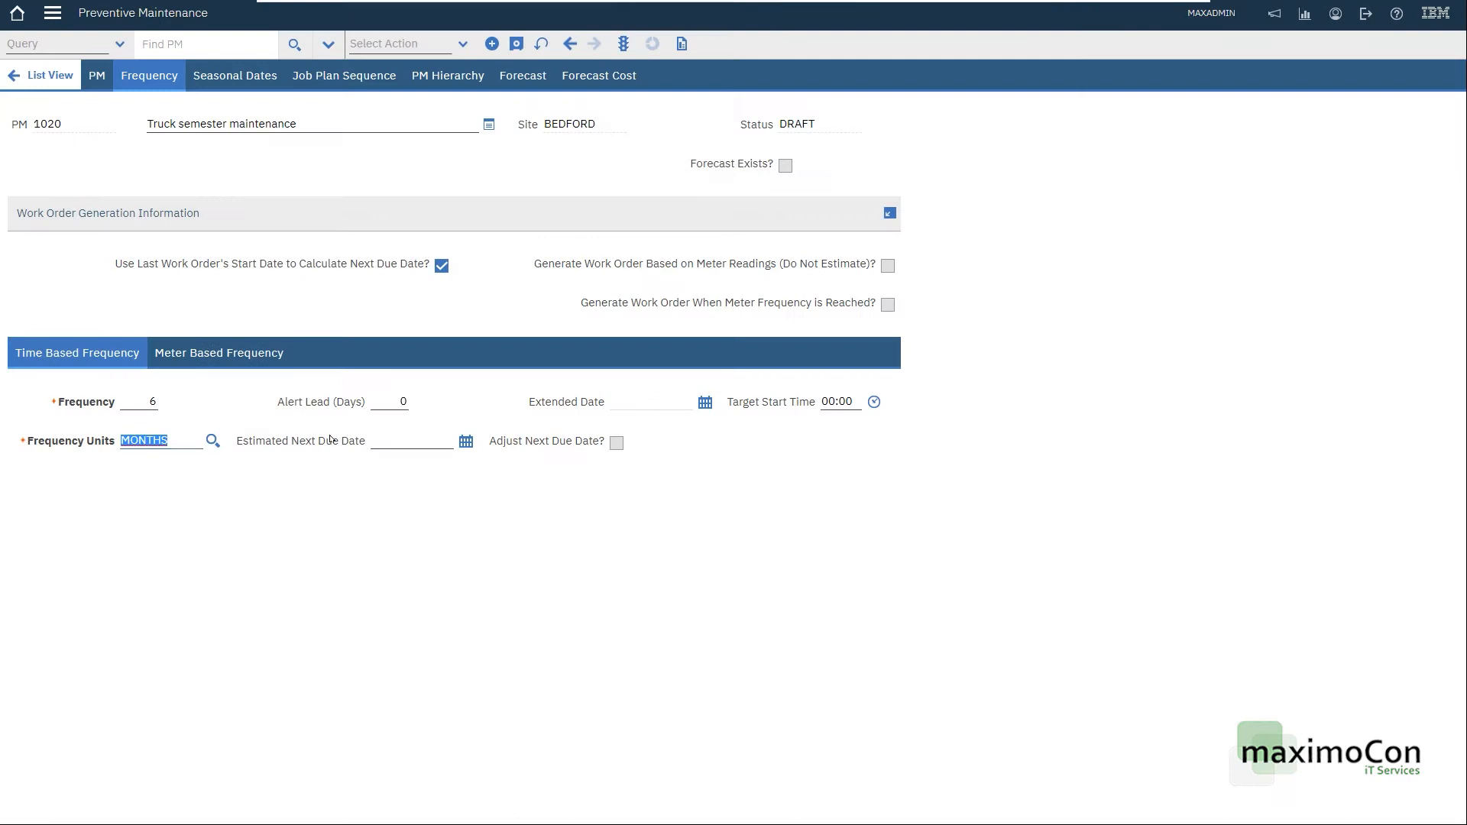
pyautogui.click(373, 445)
# Replace "Truck" in the PM description with the copied asset description "Volvo FH600 Truck" and save the record
pyautogui.click(97, 74)
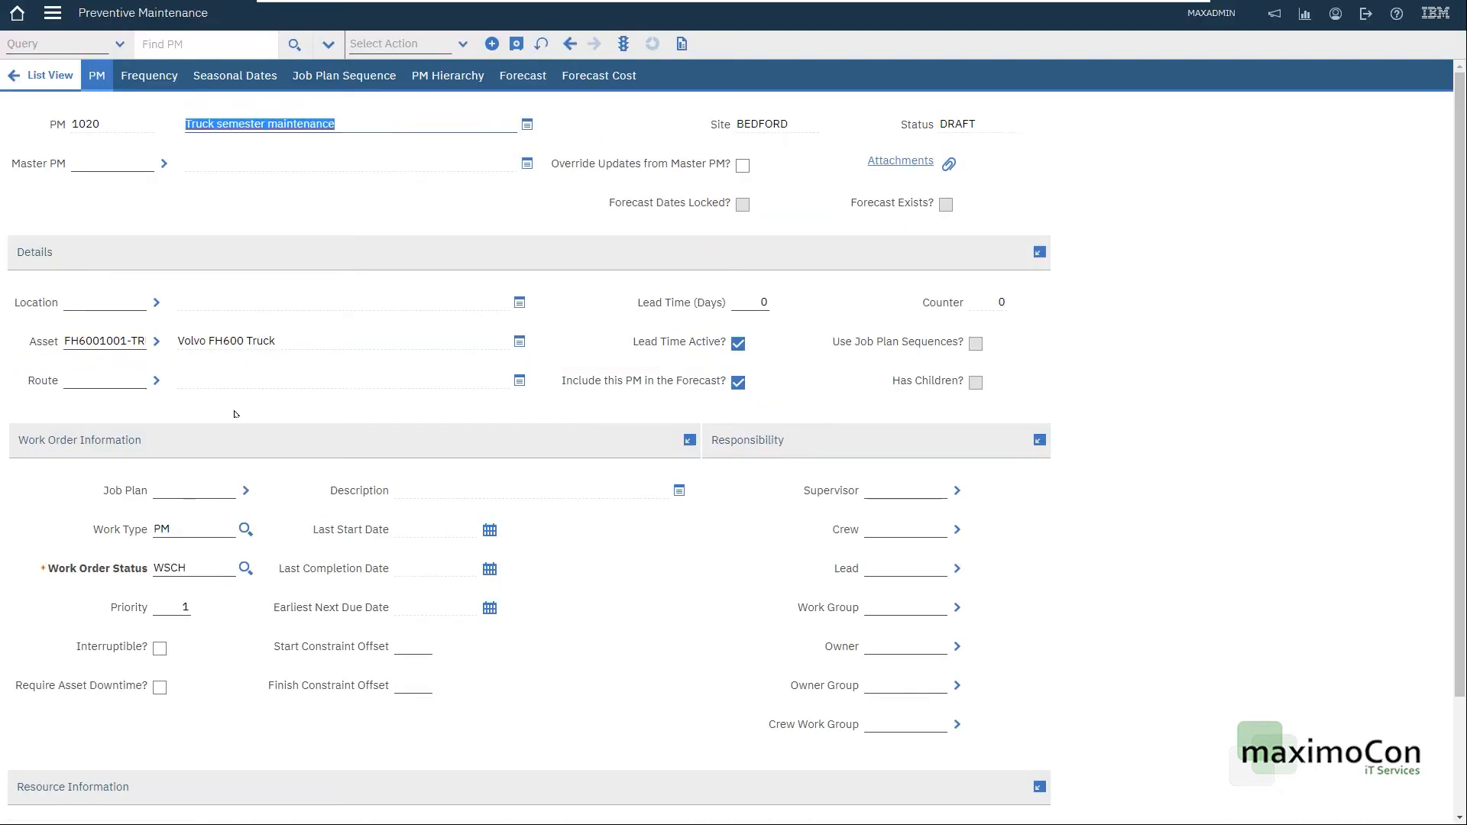
pyautogui.click(222, 341)
pyautogui.hotkey('ctrl', 'c')
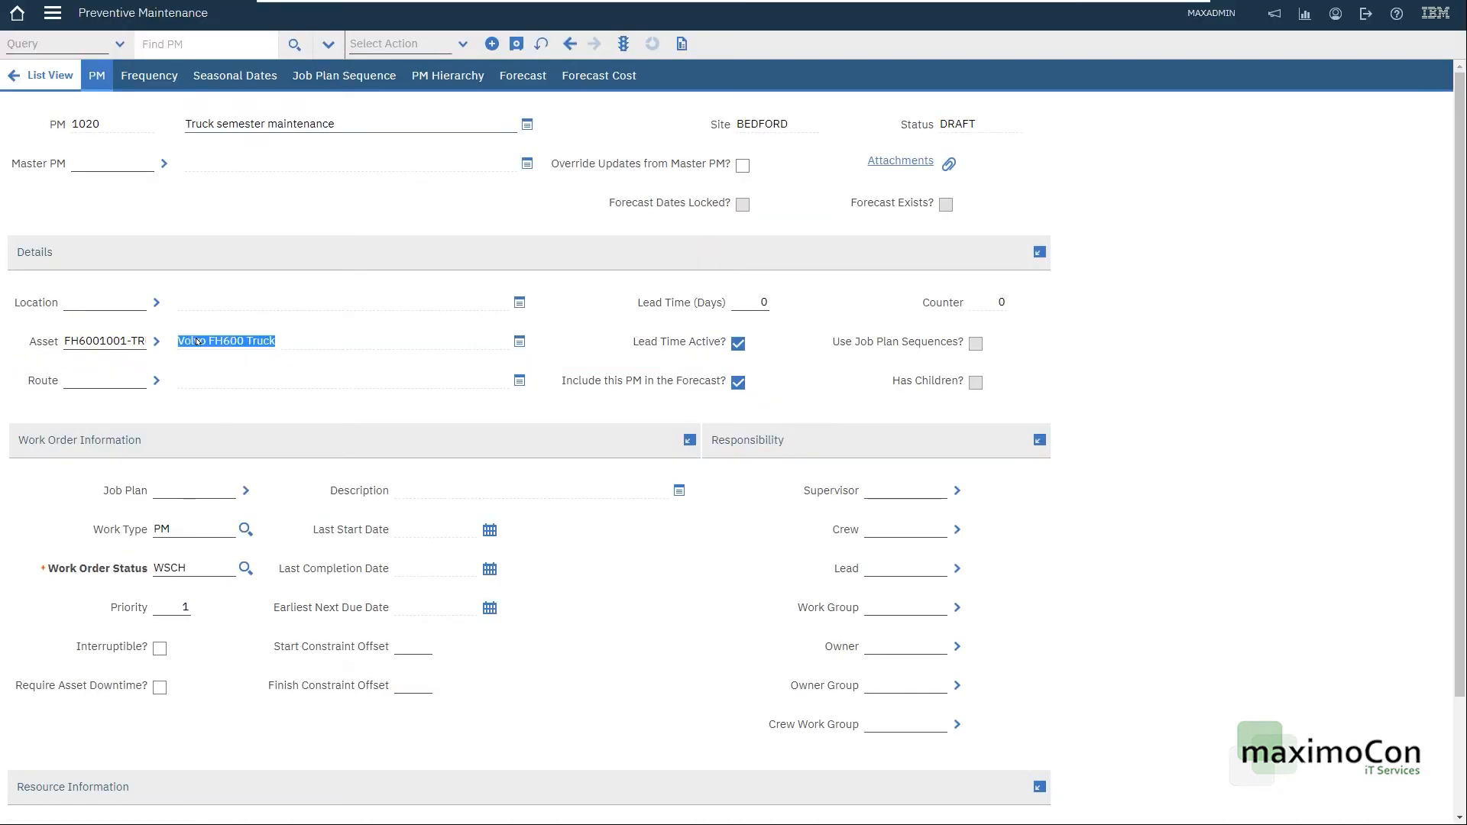
pyautogui.click(345, 126)
pyautogui.click(341, 126)
pyautogui.doubleClick(202, 124)
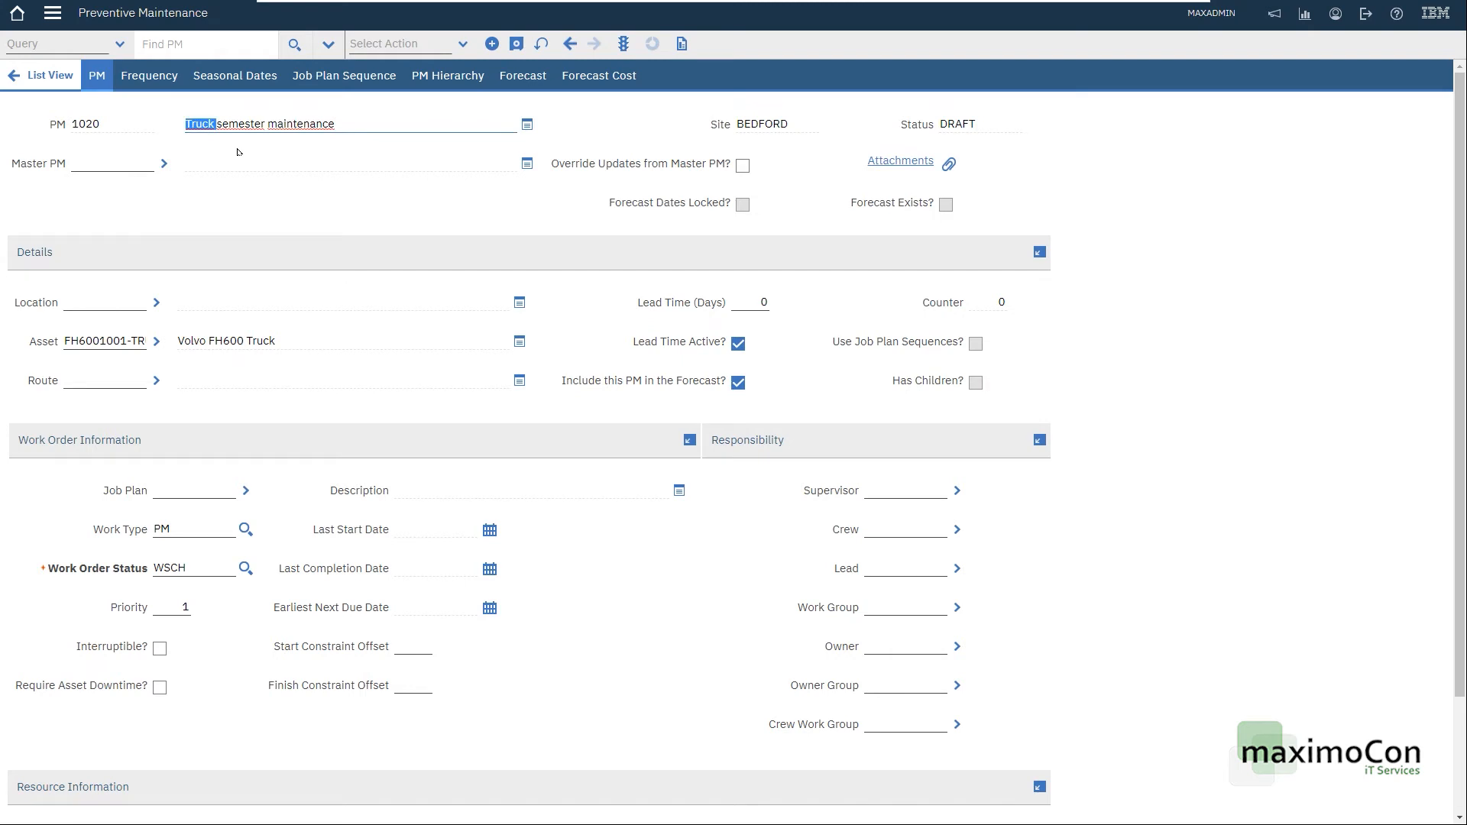
pyautogui.hotkey('ctrl', 'v')
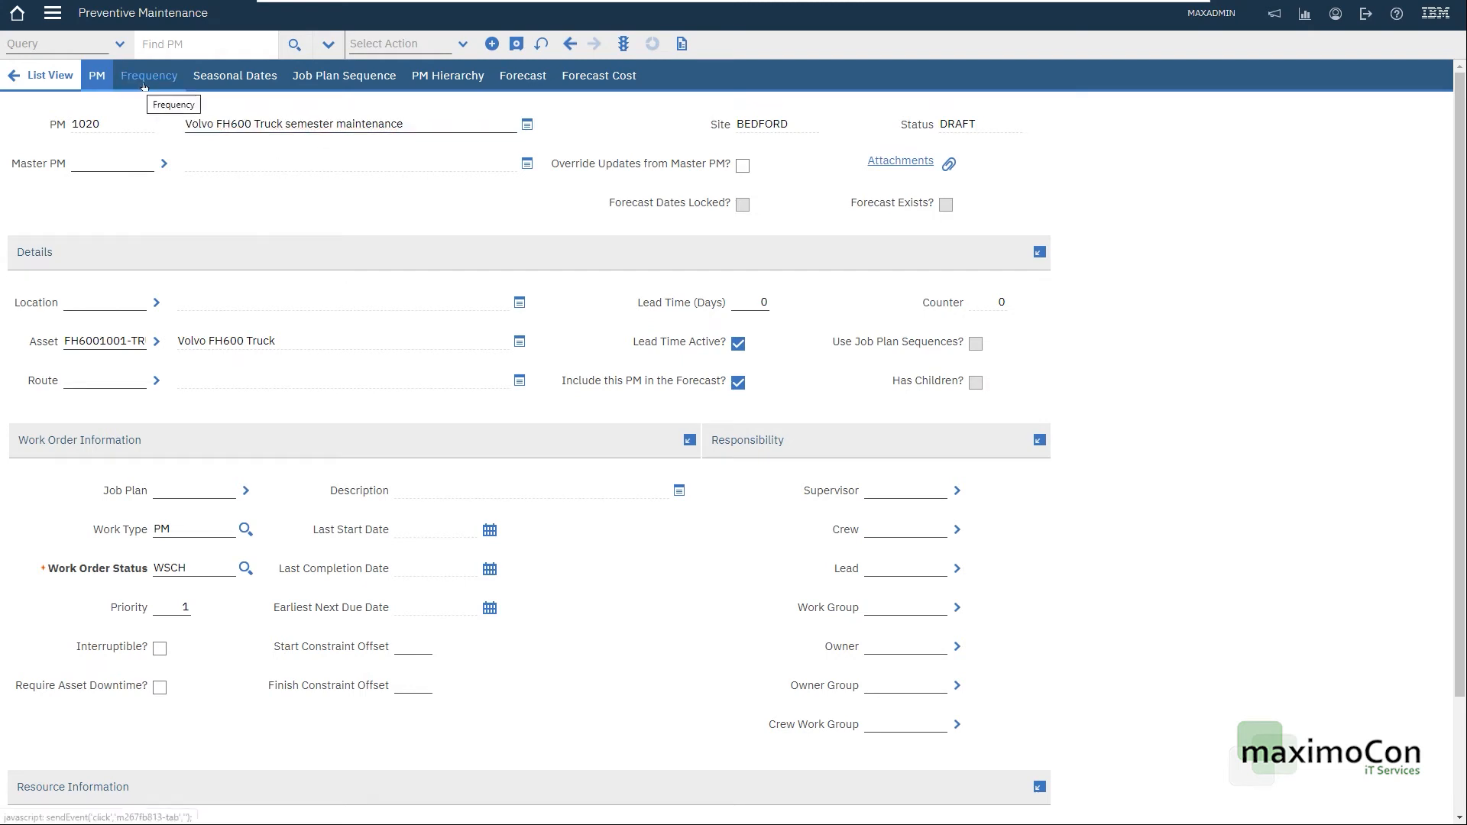
pyautogui.click(517, 44)
# Set the estimated next due date of the time-based frequency to 01/01/2020 and save the record
pyautogui.click(149, 75)
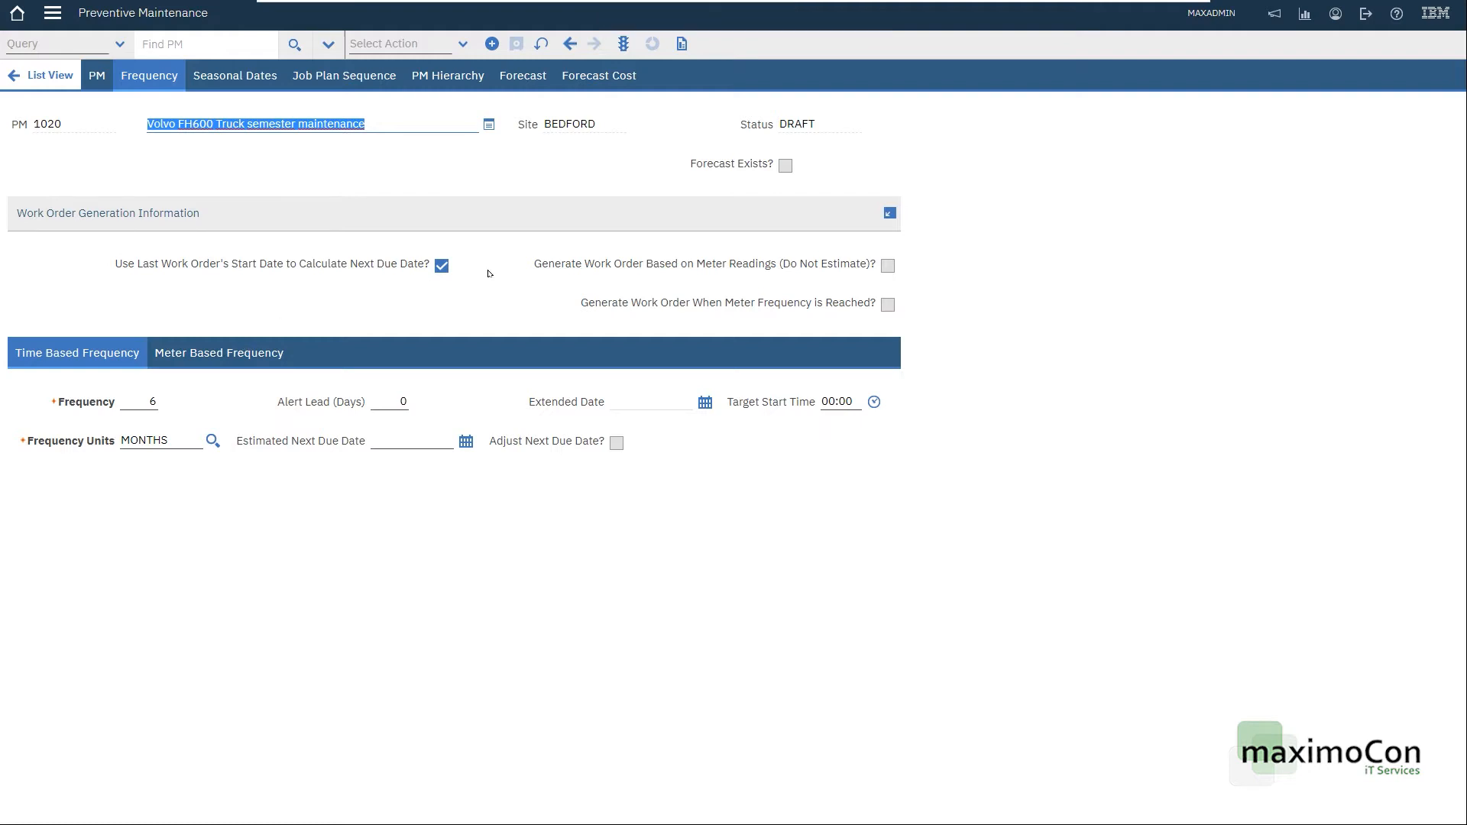
pyautogui.click(466, 441)
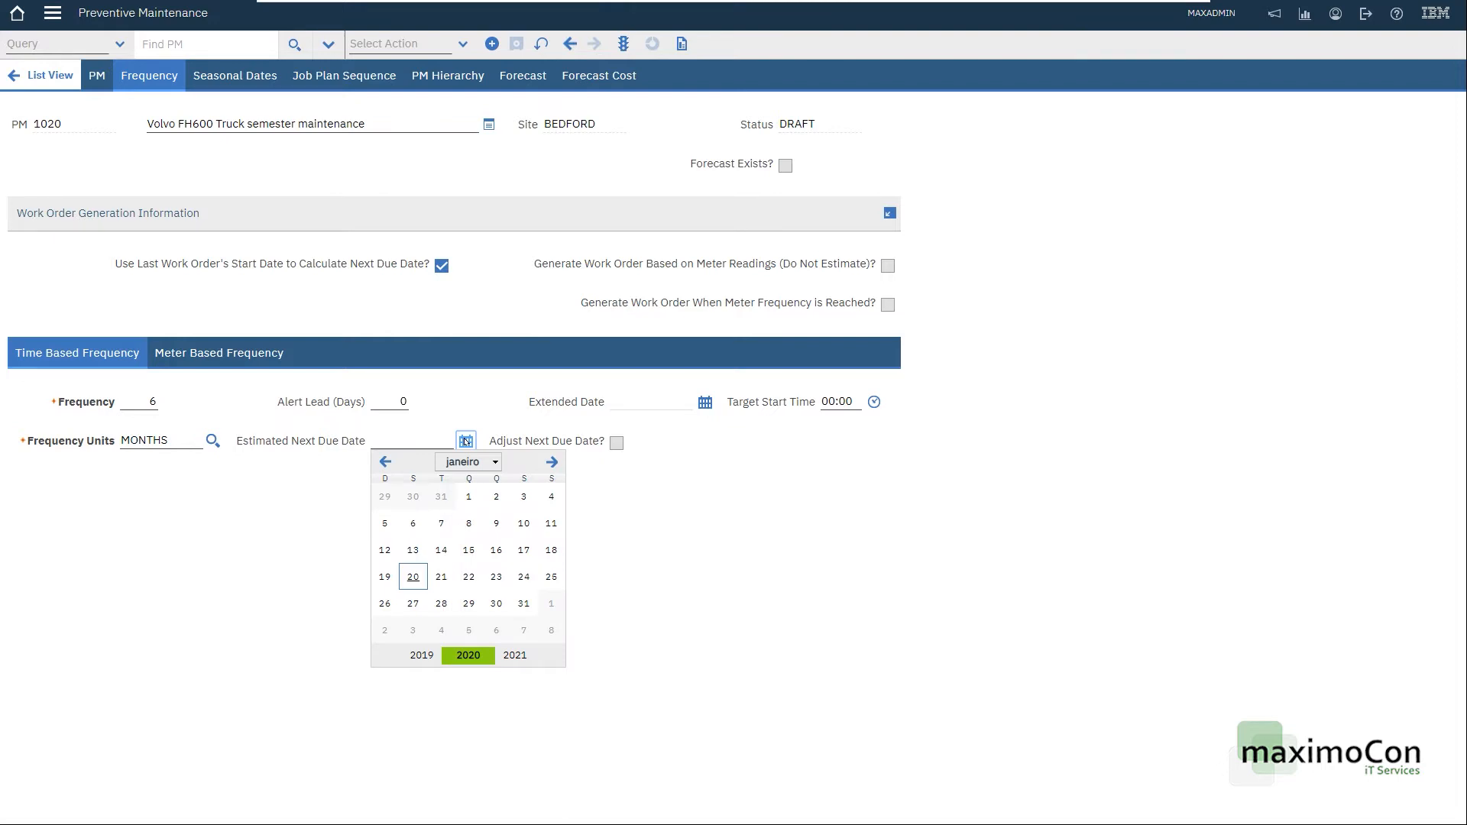
pyautogui.click(469, 497)
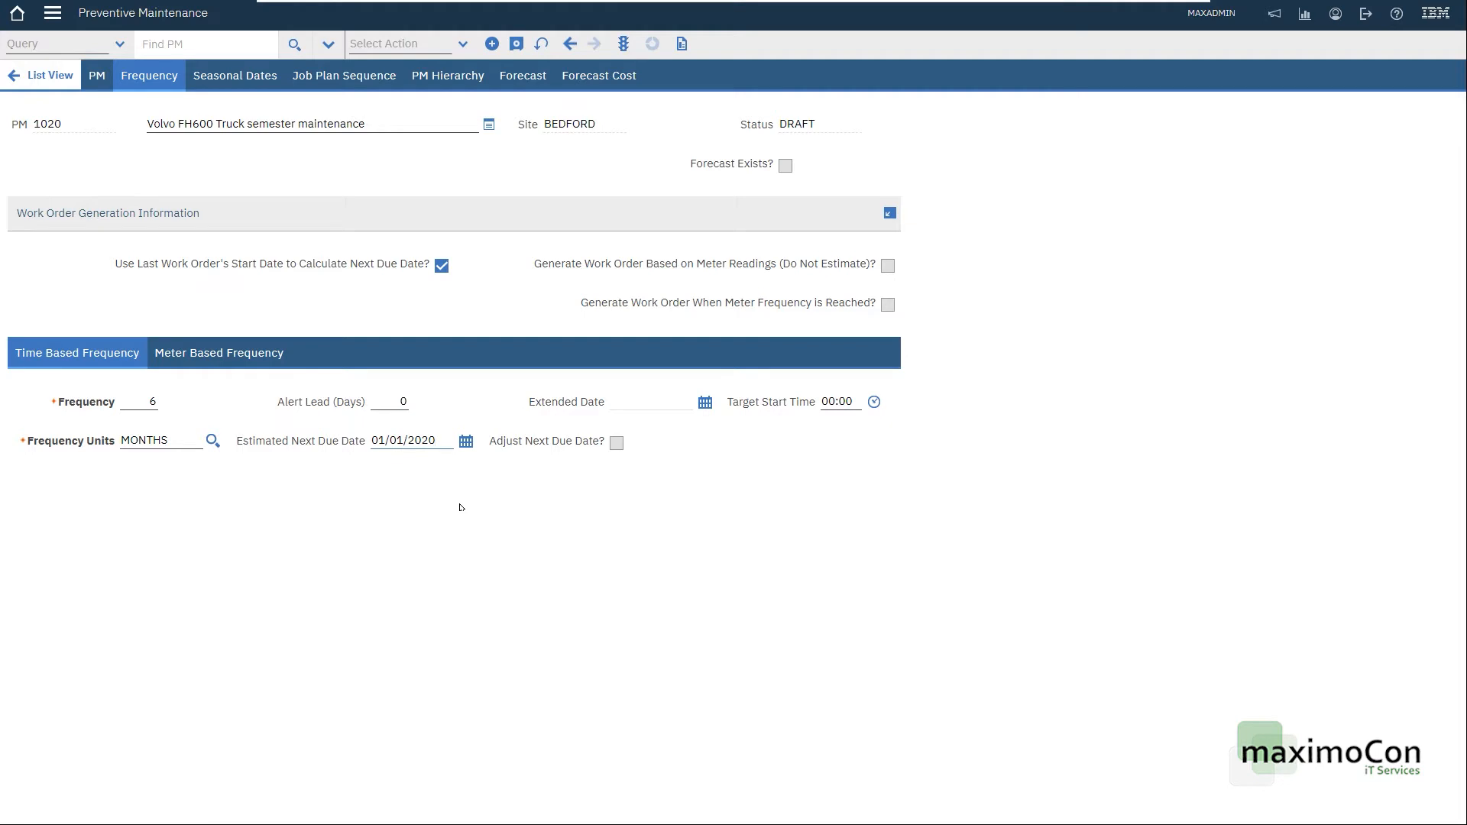
pyautogui.click(517, 44)
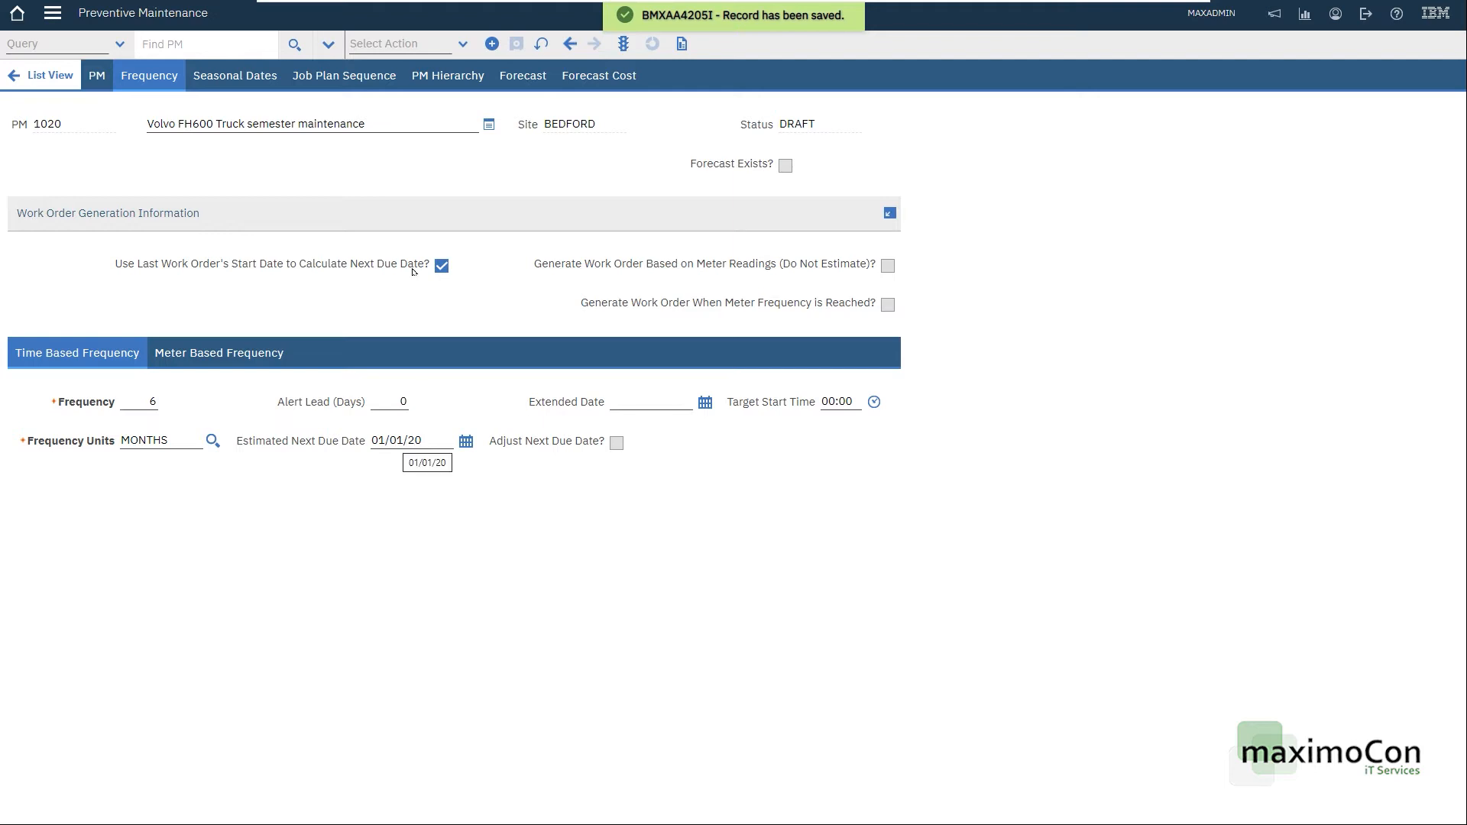
# Try to generate a forecast for the draft PM until 20/01/23
pyautogui.click(430, 50)
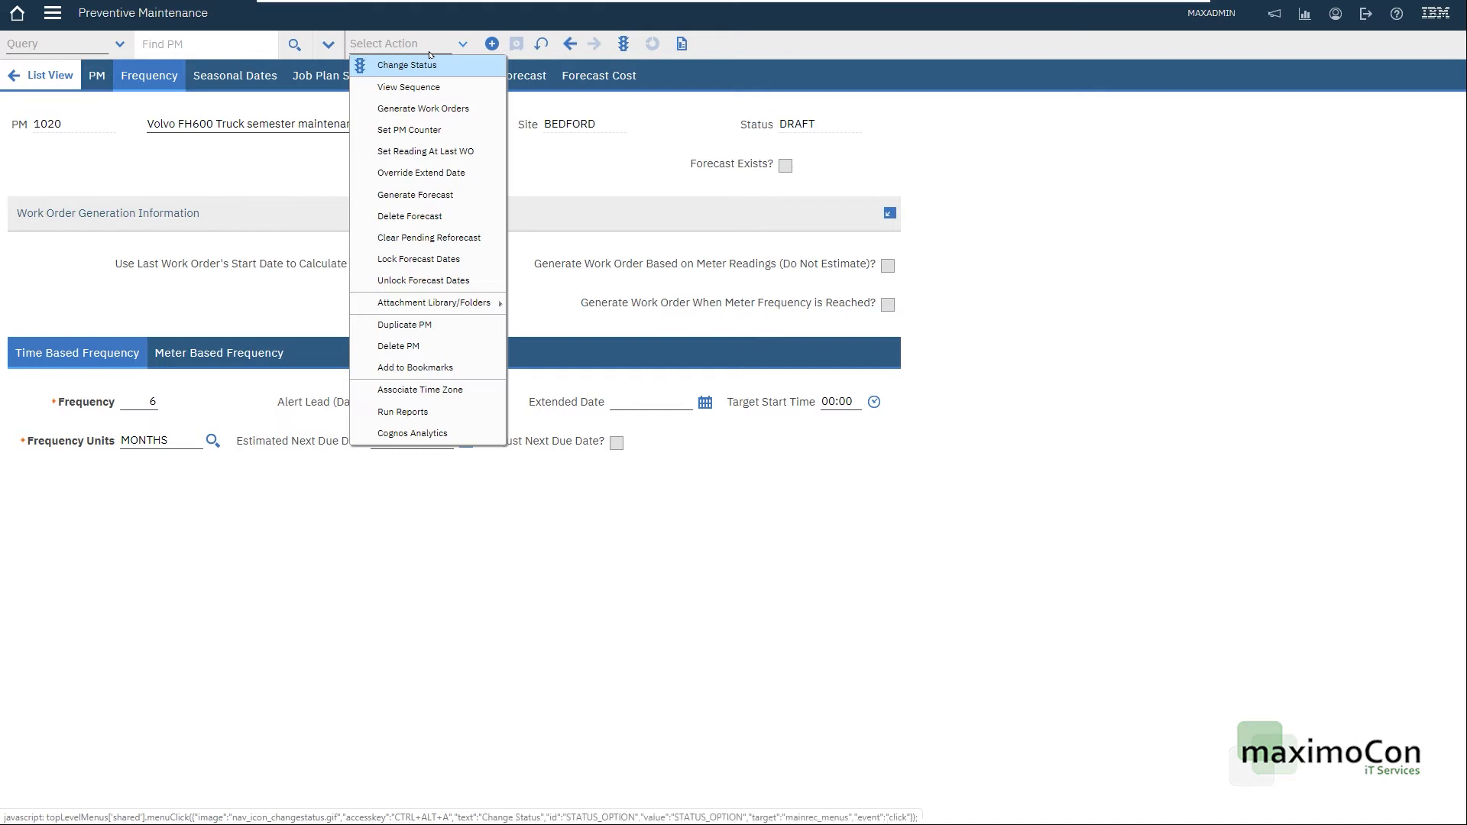
pyautogui.click(425, 198)
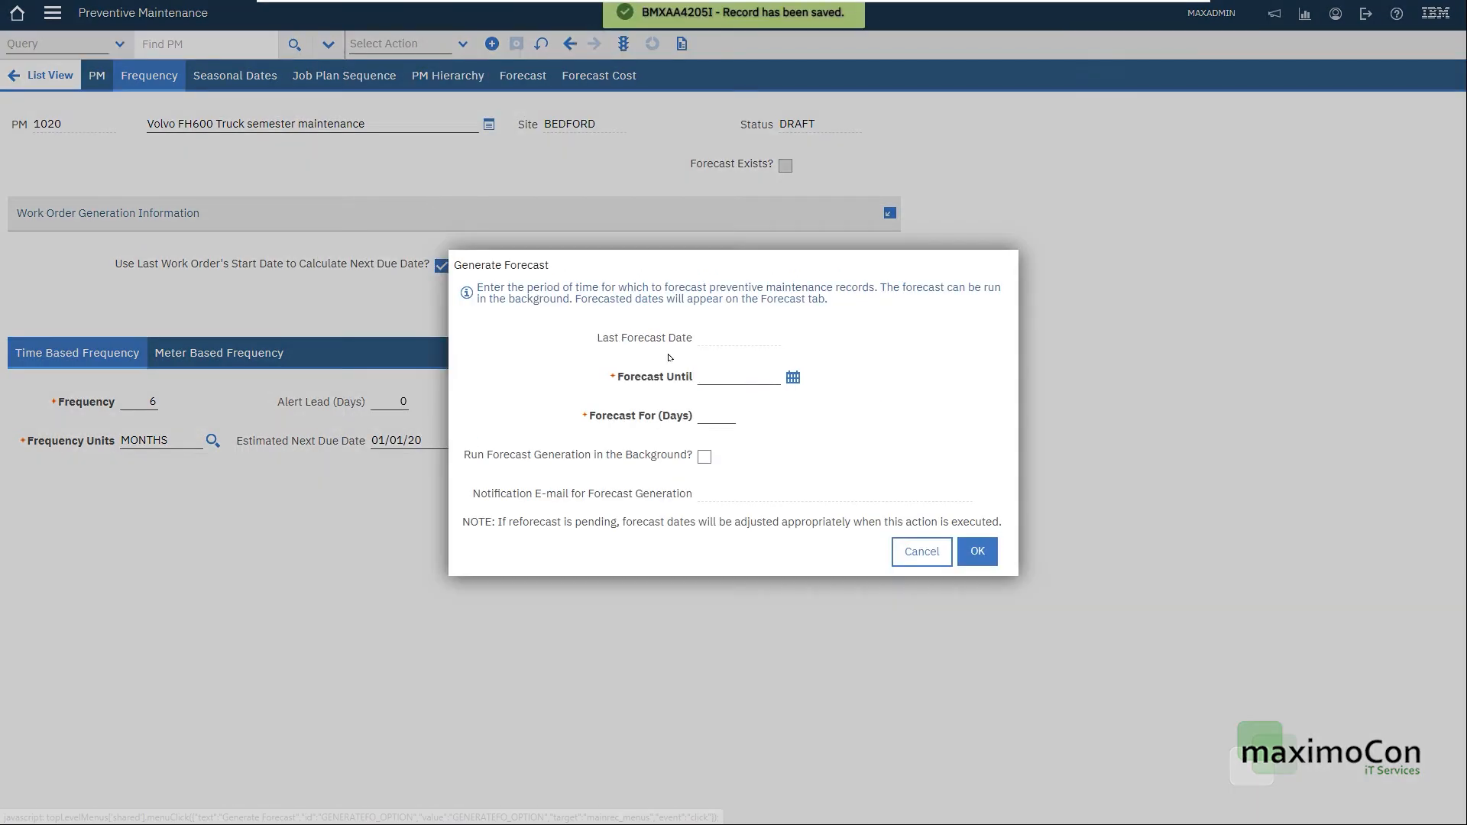
pyautogui.click(793, 377)
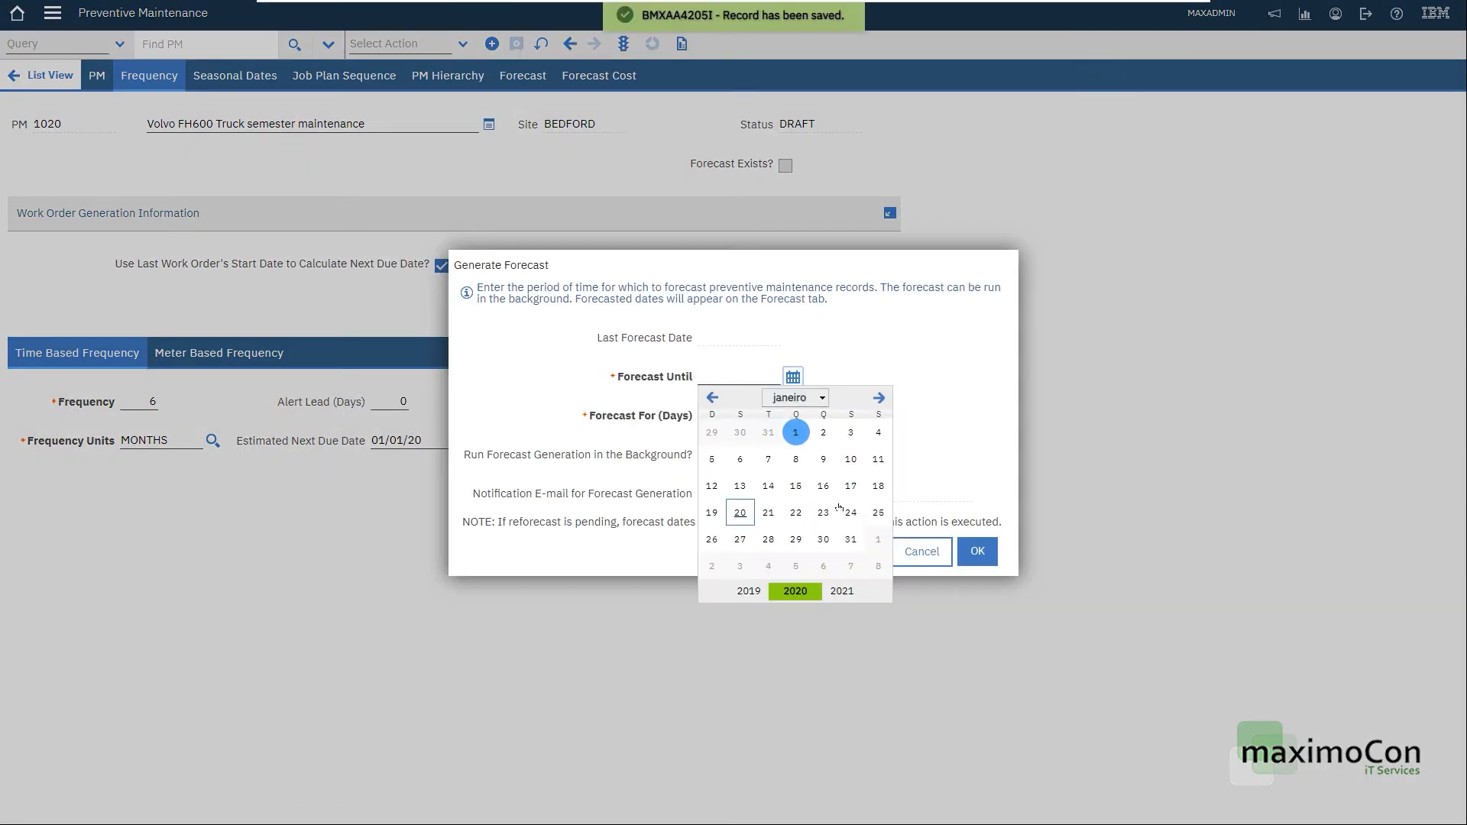
pyautogui.click(843, 591)
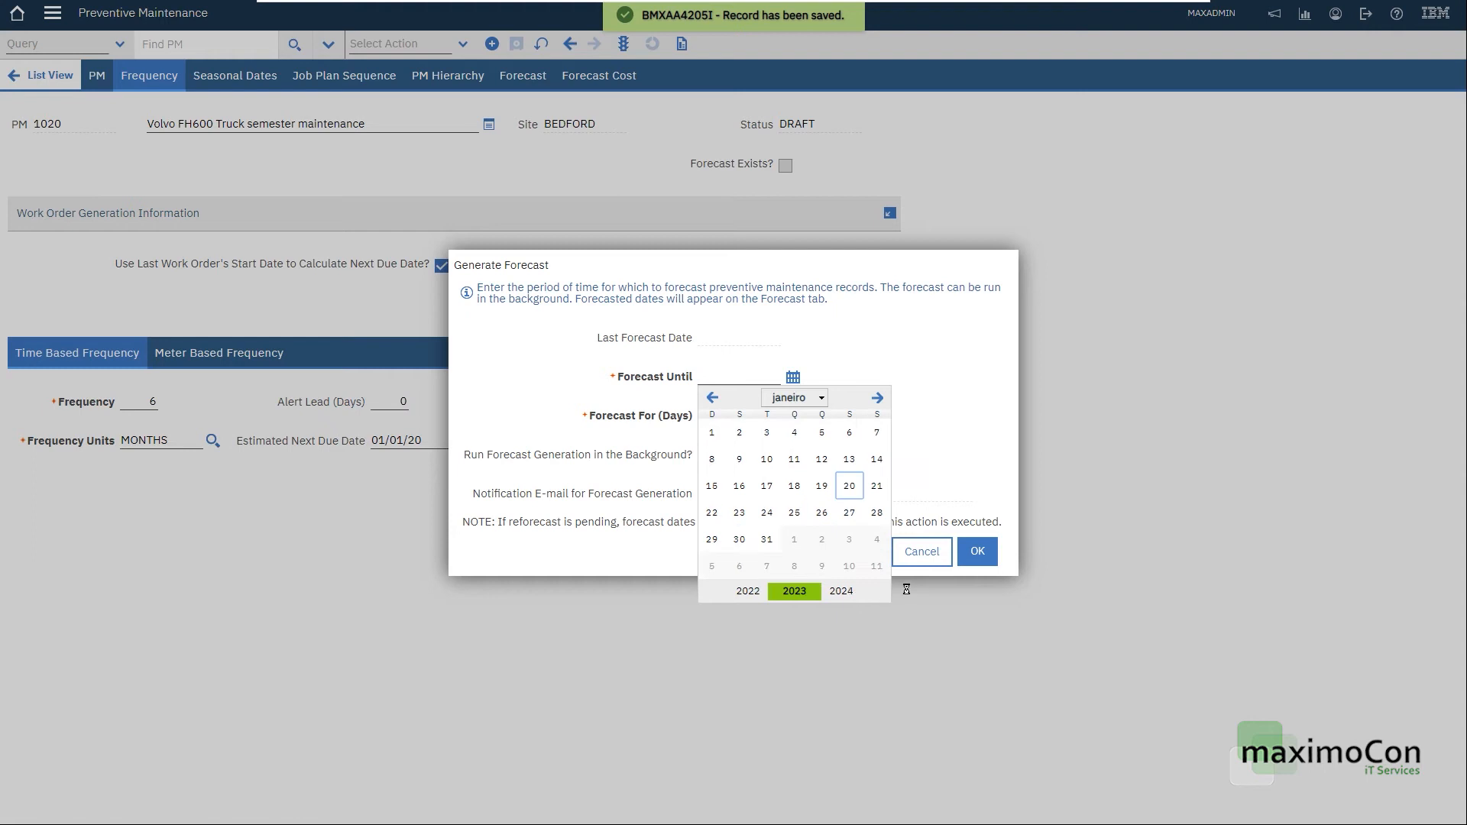
pyautogui.click(844, 476)
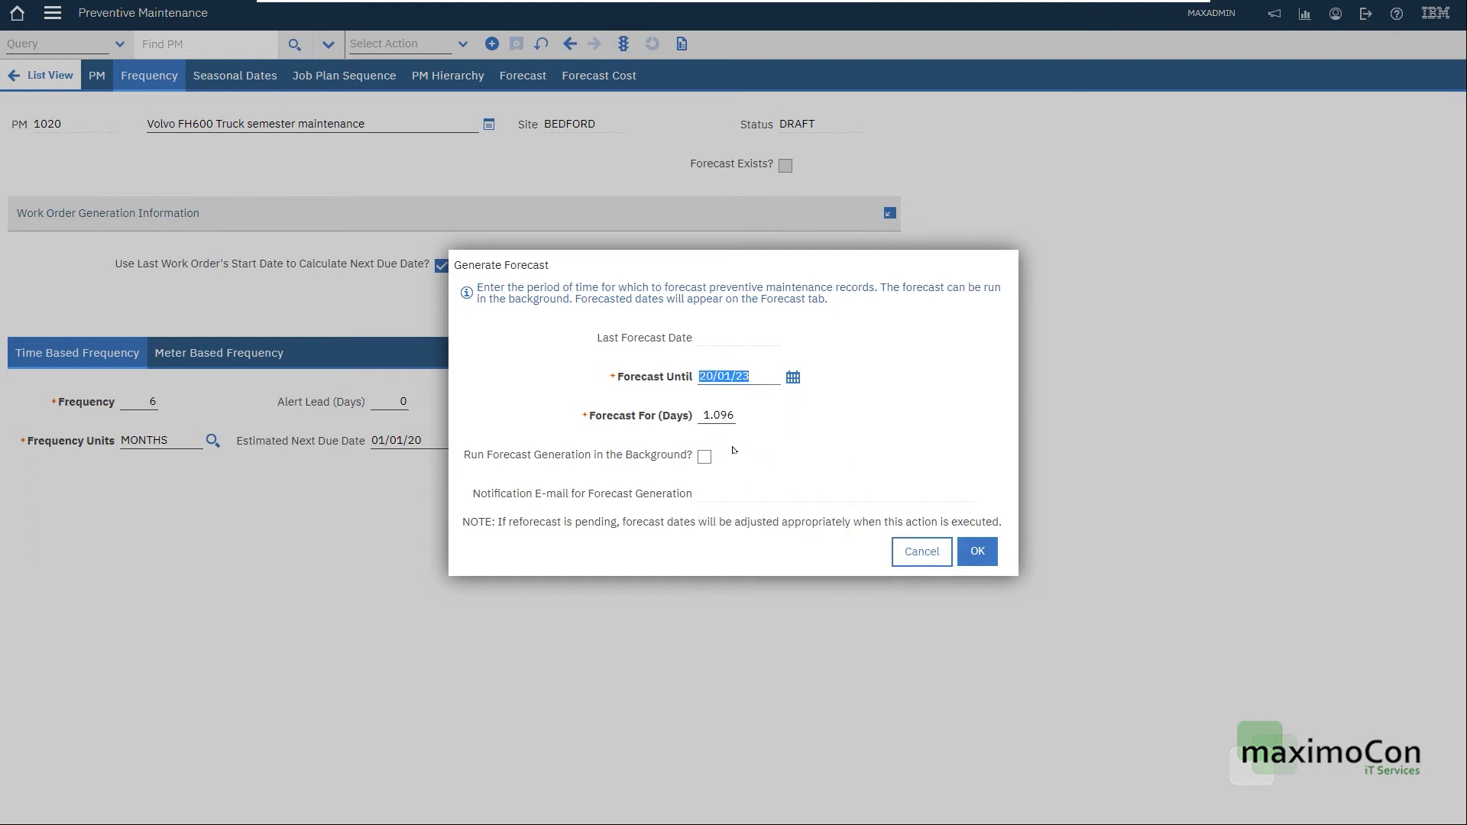
pyautogui.click(986, 558)
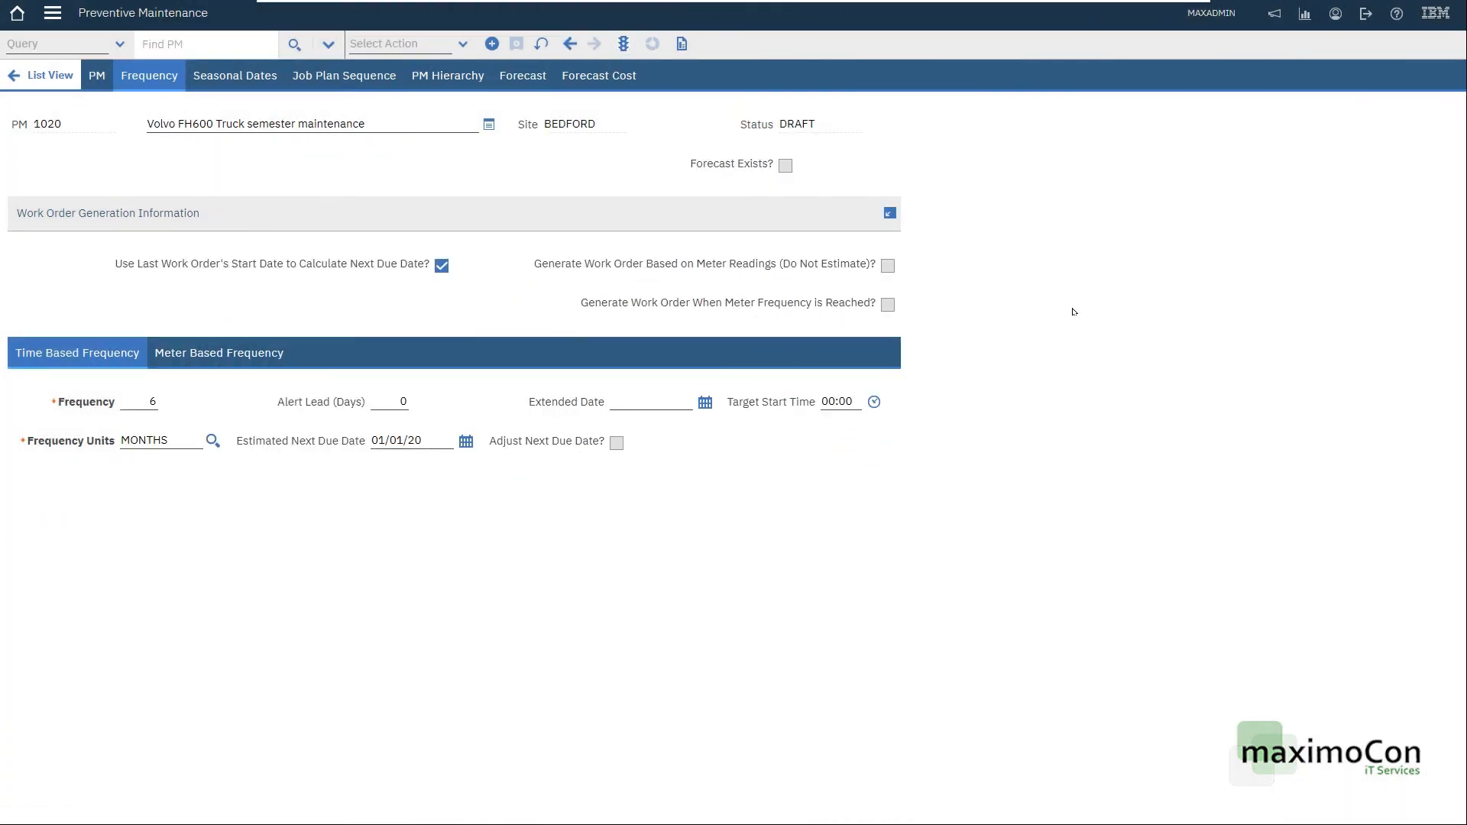
# Change the PM's status to ACTIVE
pyautogui.click(624, 44)
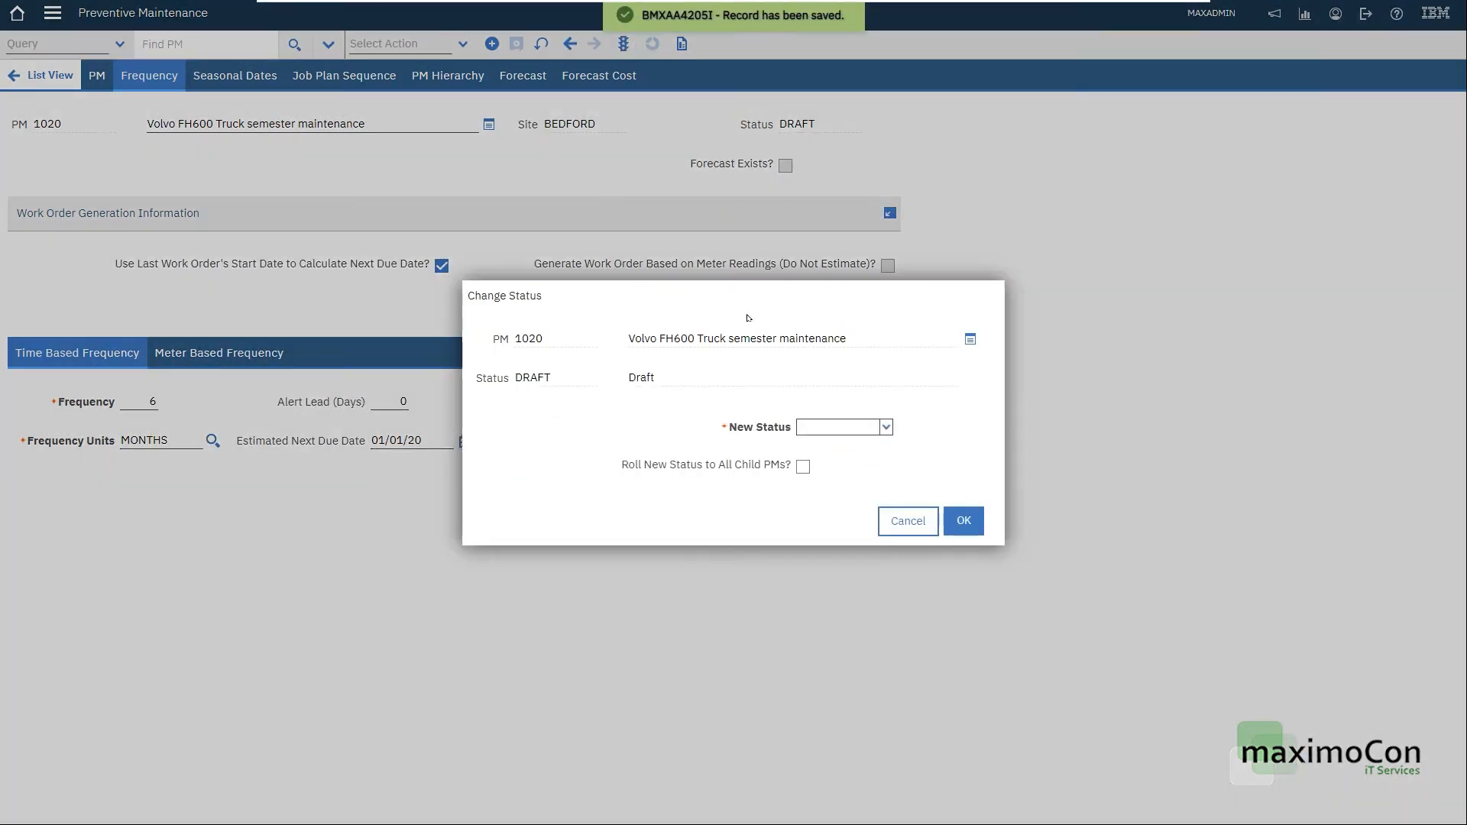
pyautogui.click(876, 430)
pyautogui.click(837, 446)
pyautogui.click(964, 521)
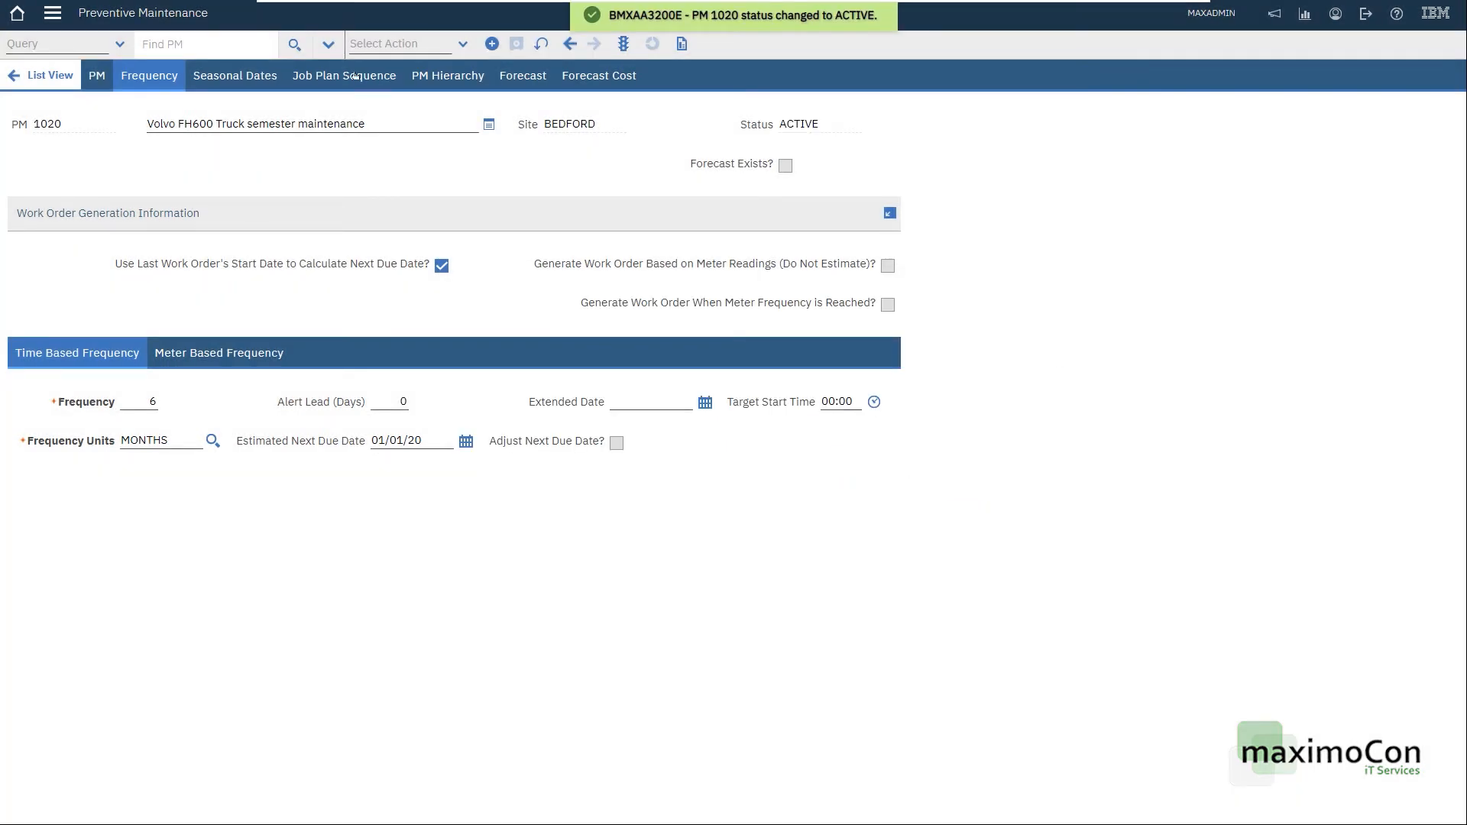
# Generate the forecast for the active PM through 20/01/23
pyautogui.click(409, 46)
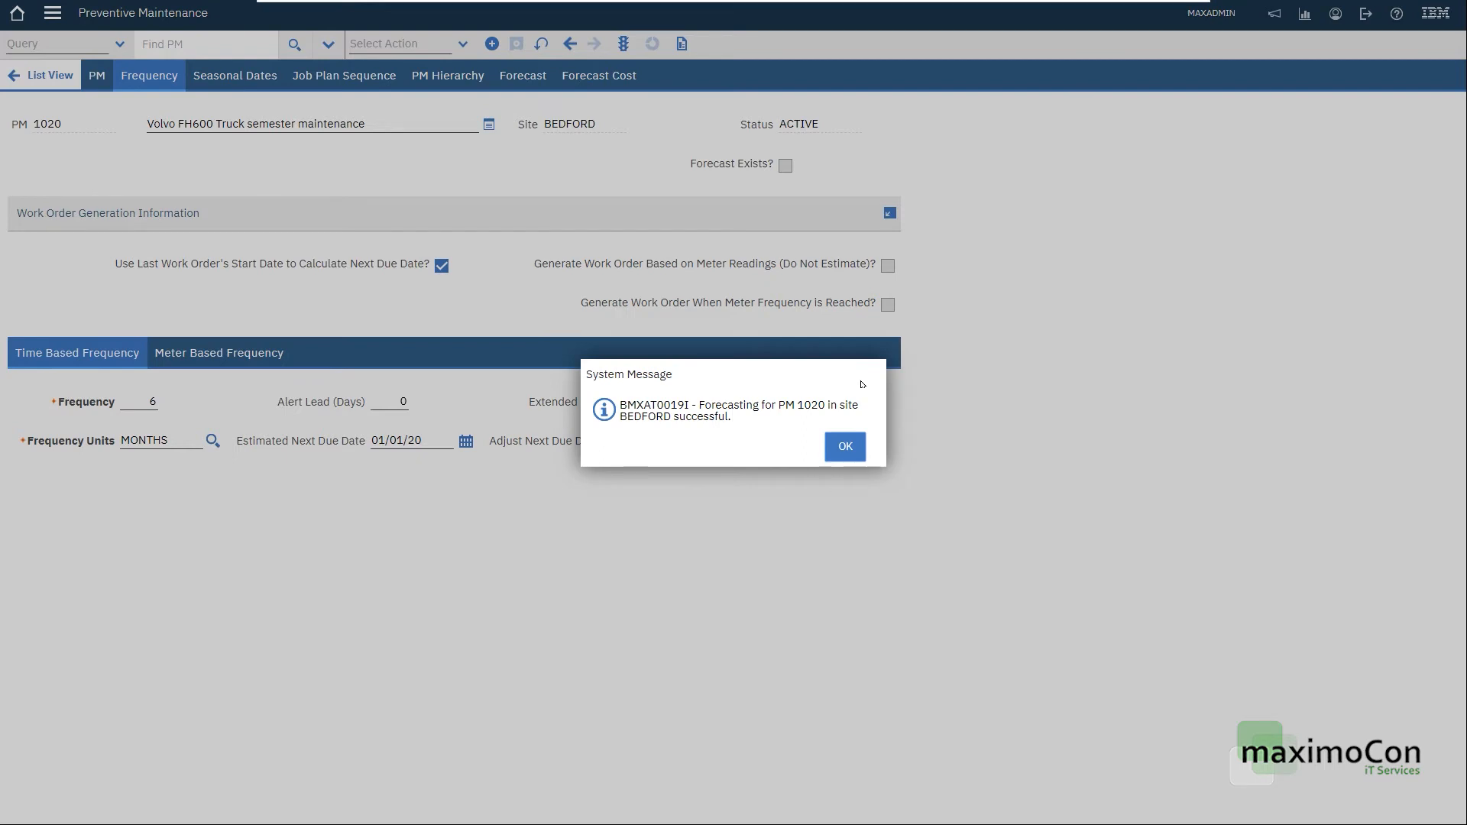
pyautogui.click(843, 448)
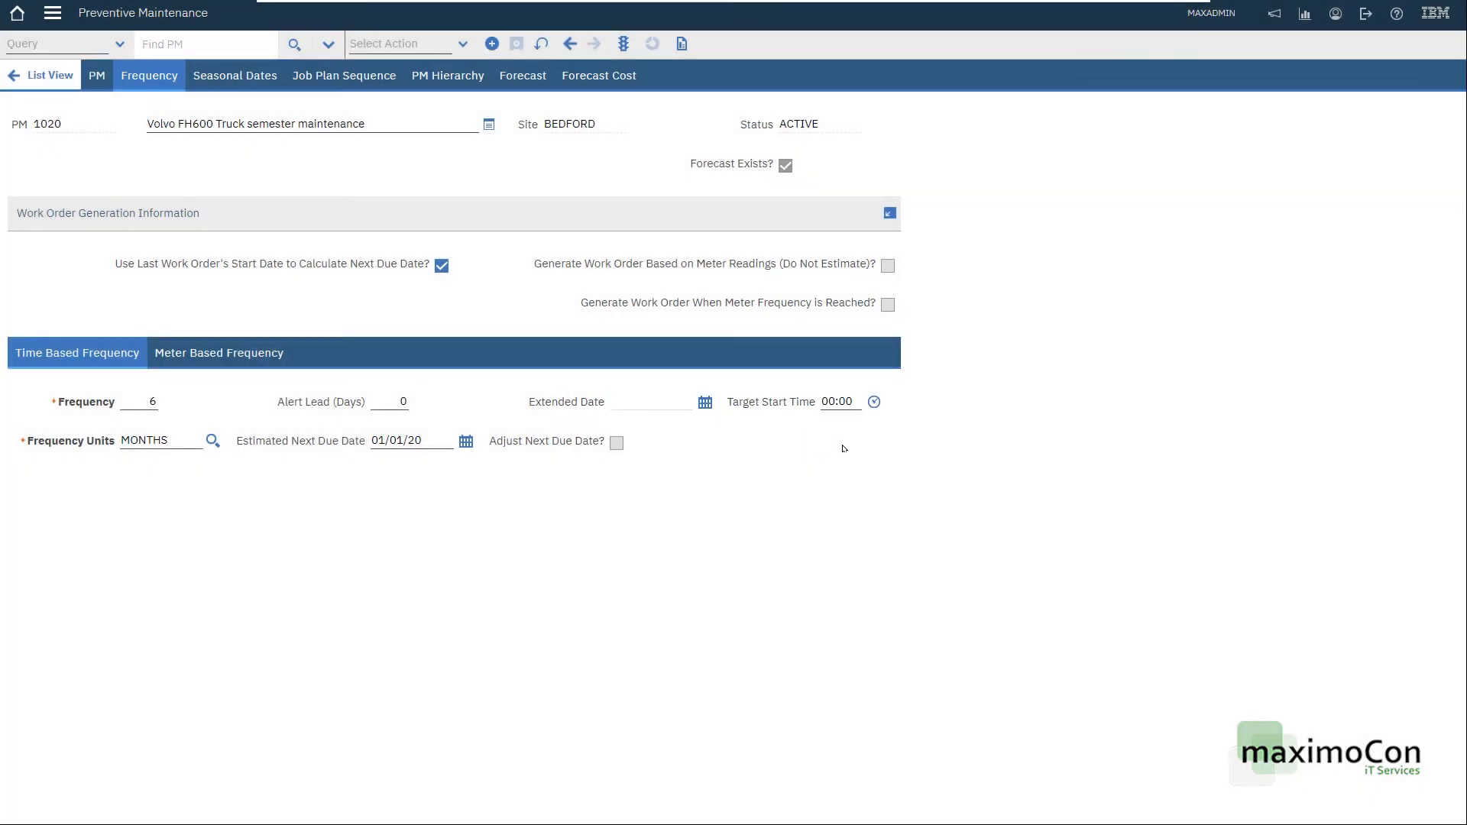
# In the PM's forecast details, set the new date of the 20/01/21 forecast to 28/01/2021 and save the record
pyautogui.click(514, 81)
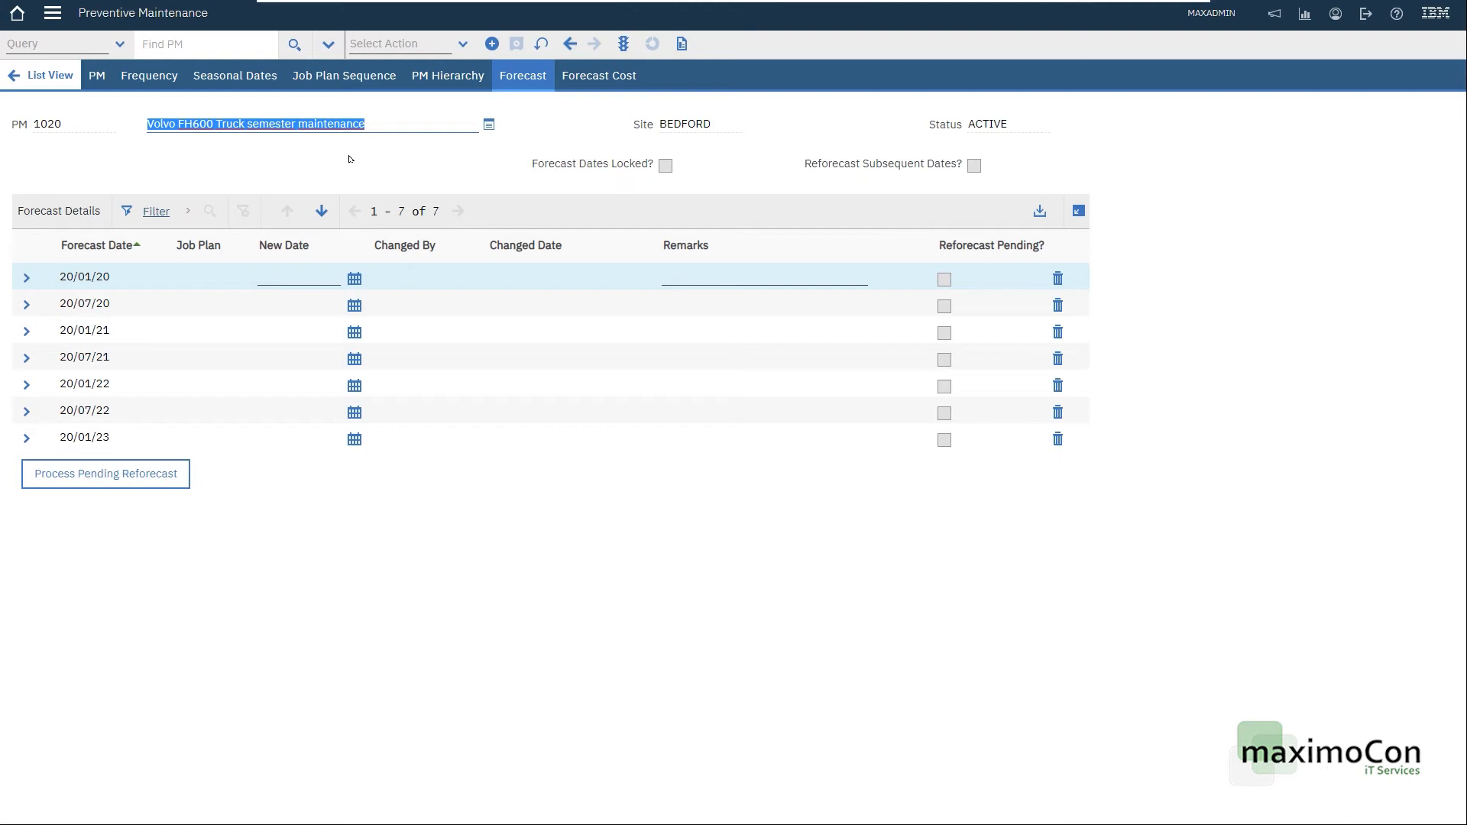
pyautogui.click(295, 283)
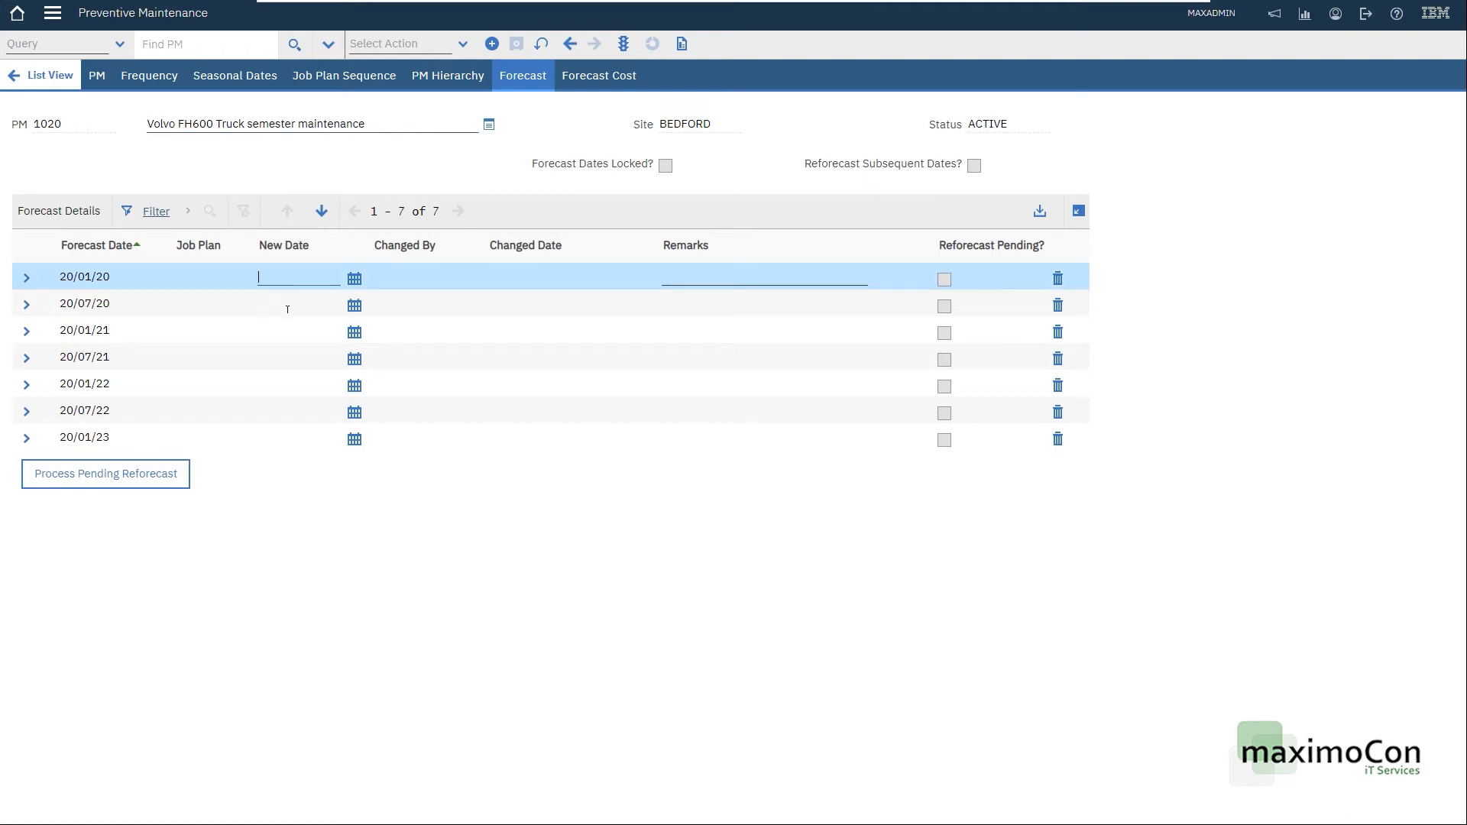
pyautogui.click(268, 333)
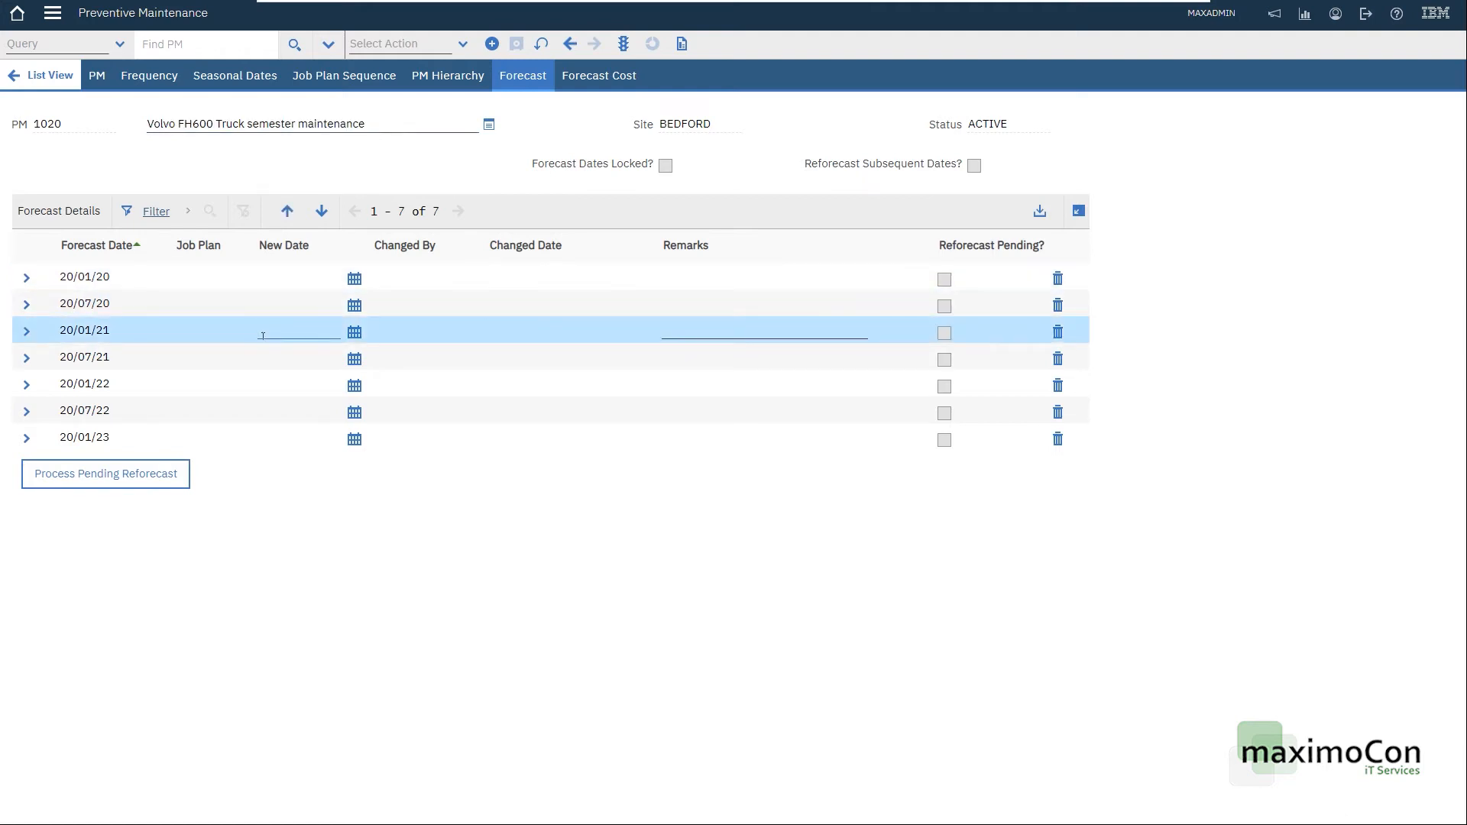
pyautogui.click(354, 334)
pyautogui.click(402, 545)
pyautogui.click(381, 494)
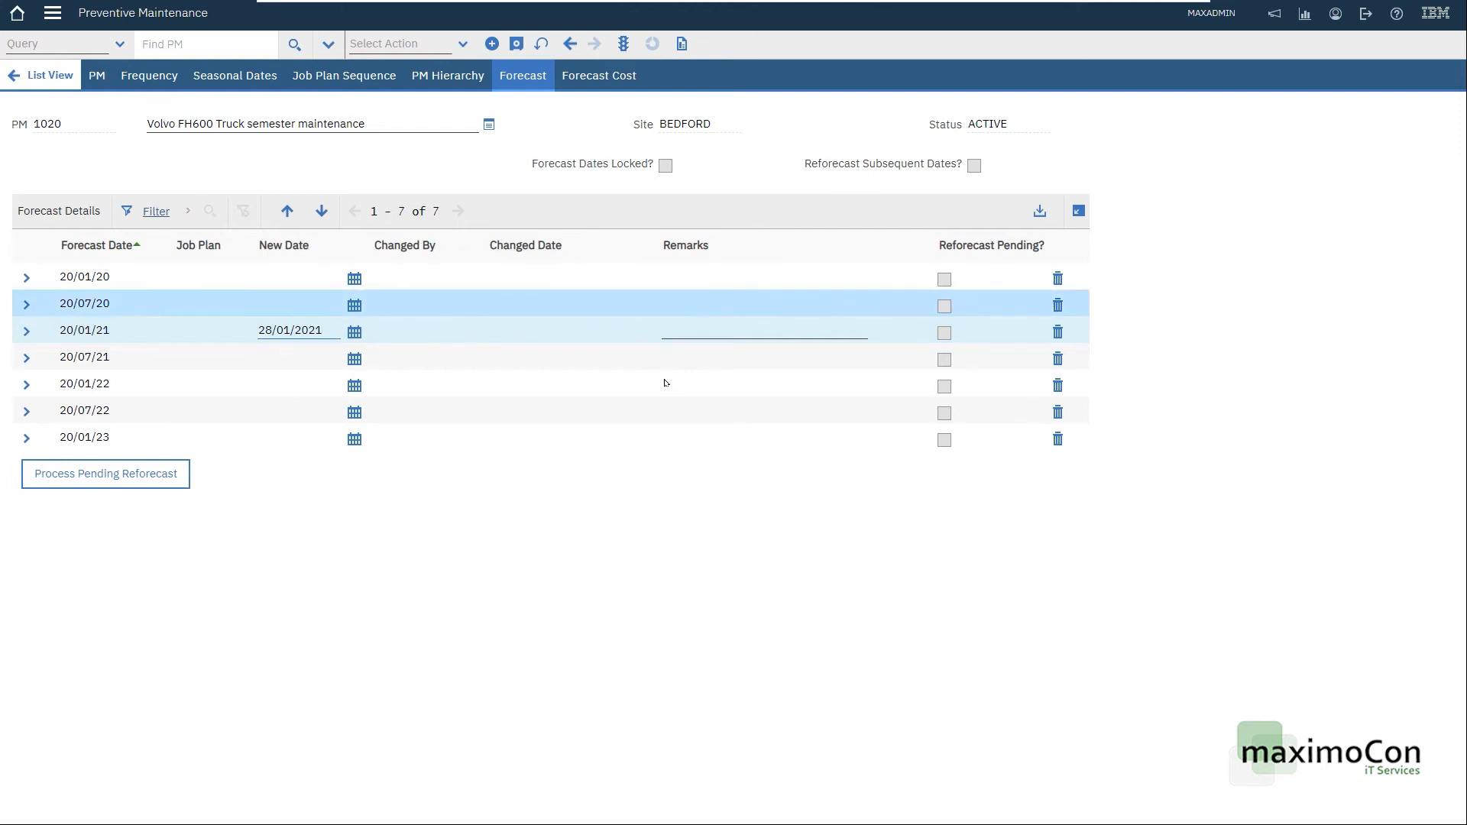
pyautogui.click(717, 330)
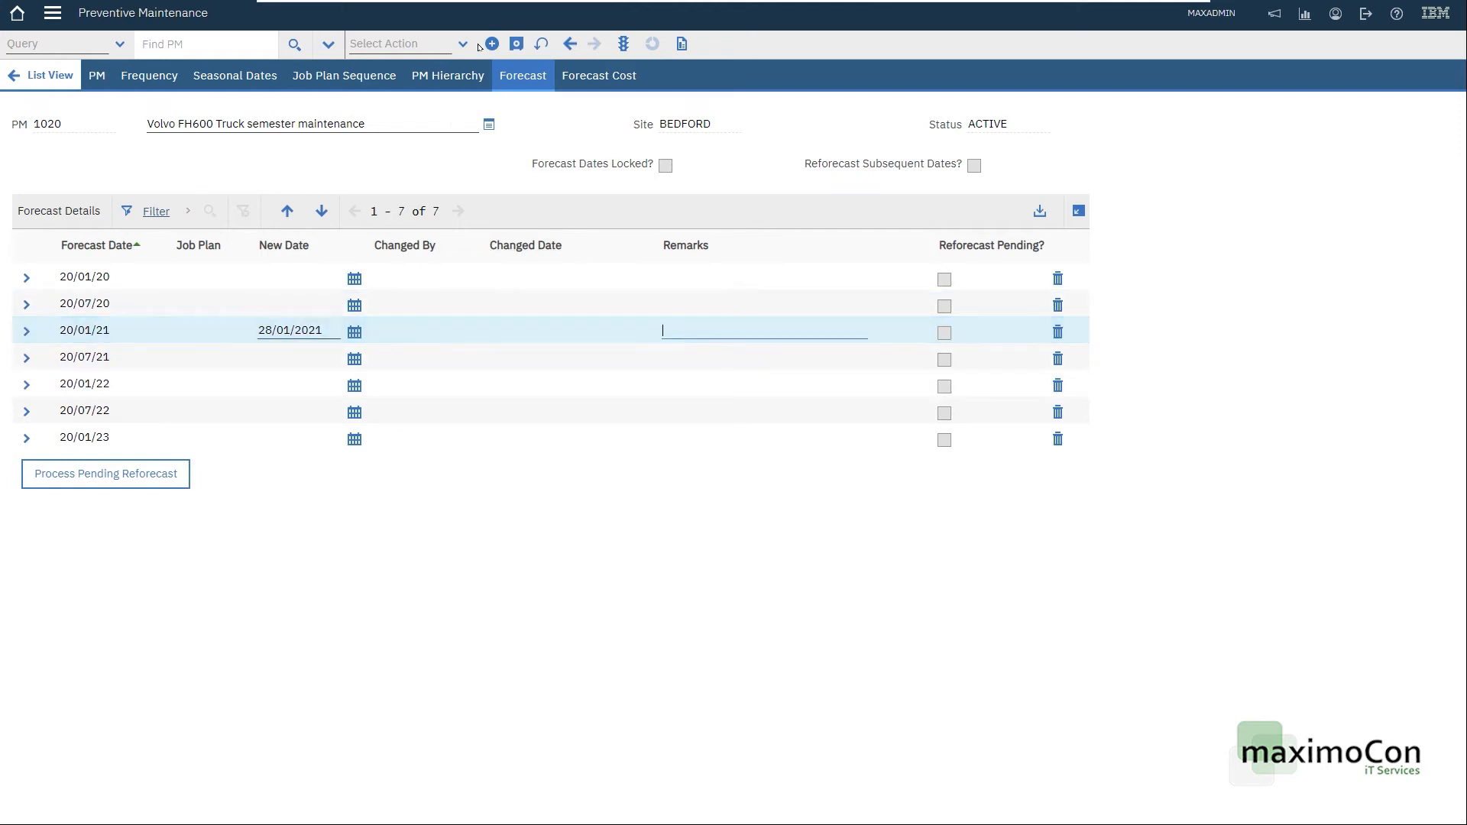
pyautogui.click(517, 44)
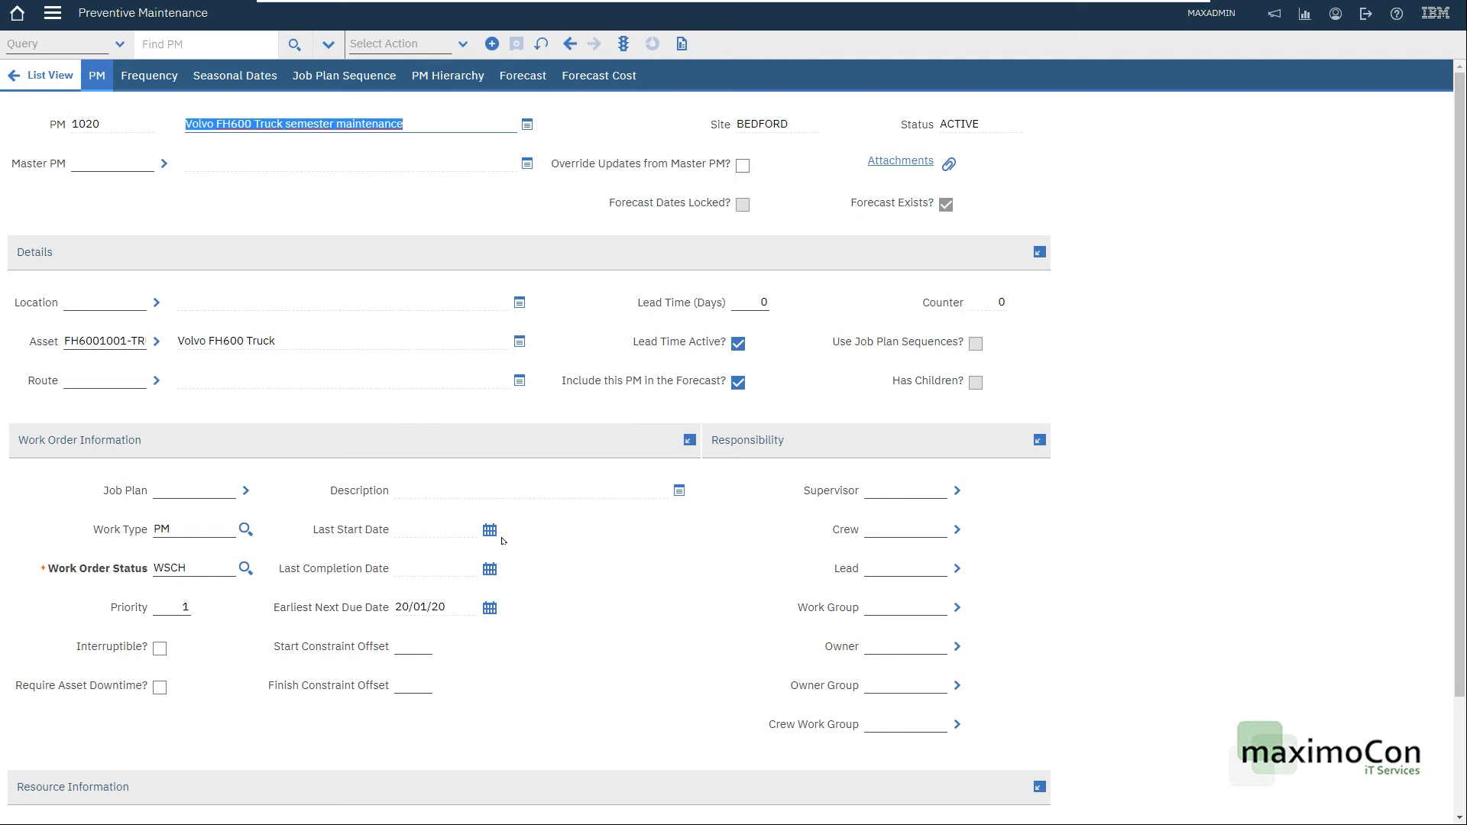
# Generate the PM's work order due today plus 0 days, using the frequency criteria
pyautogui.click(462, 43)
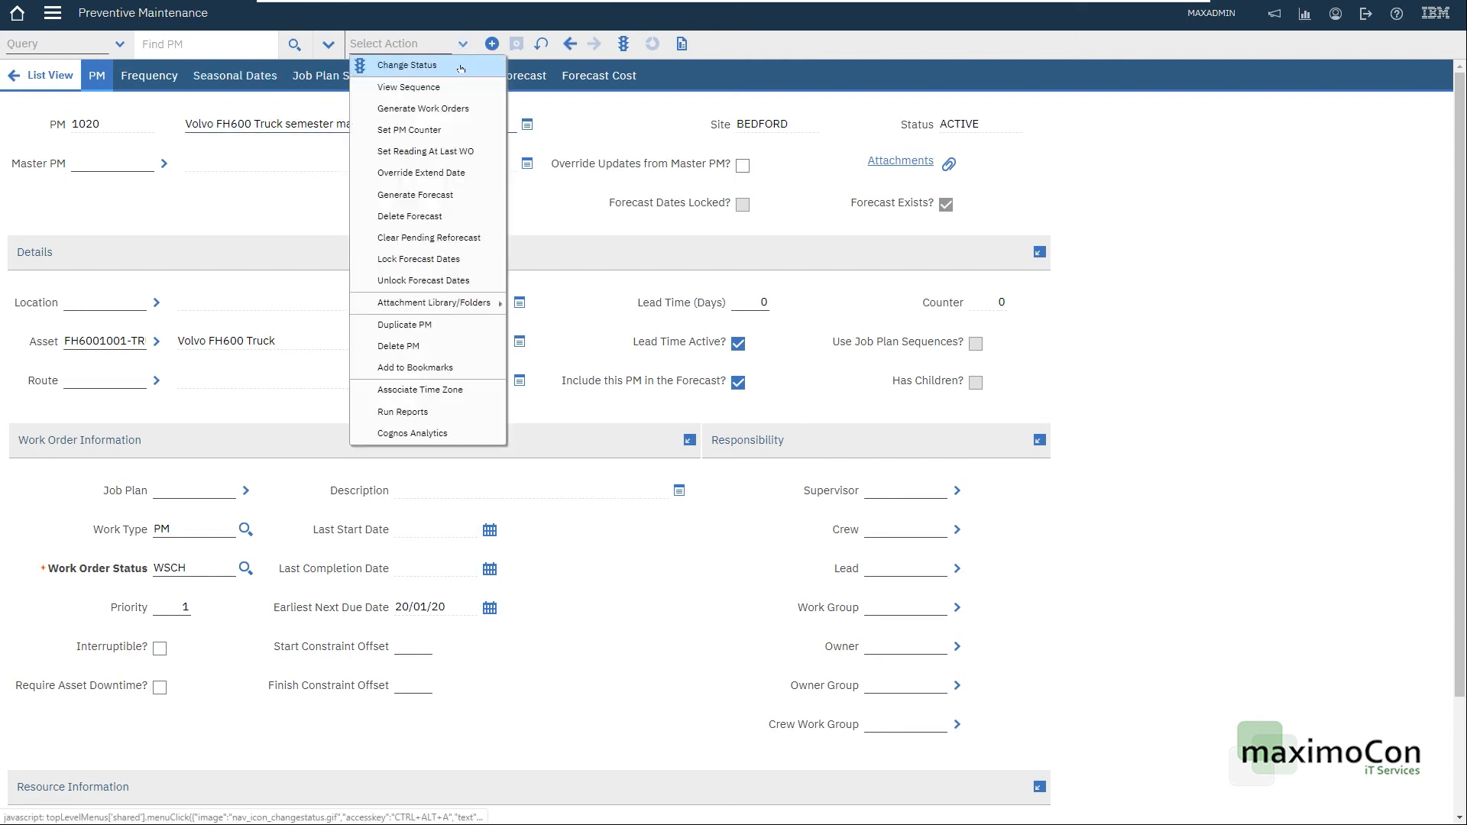
pyautogui.click(455, 109)
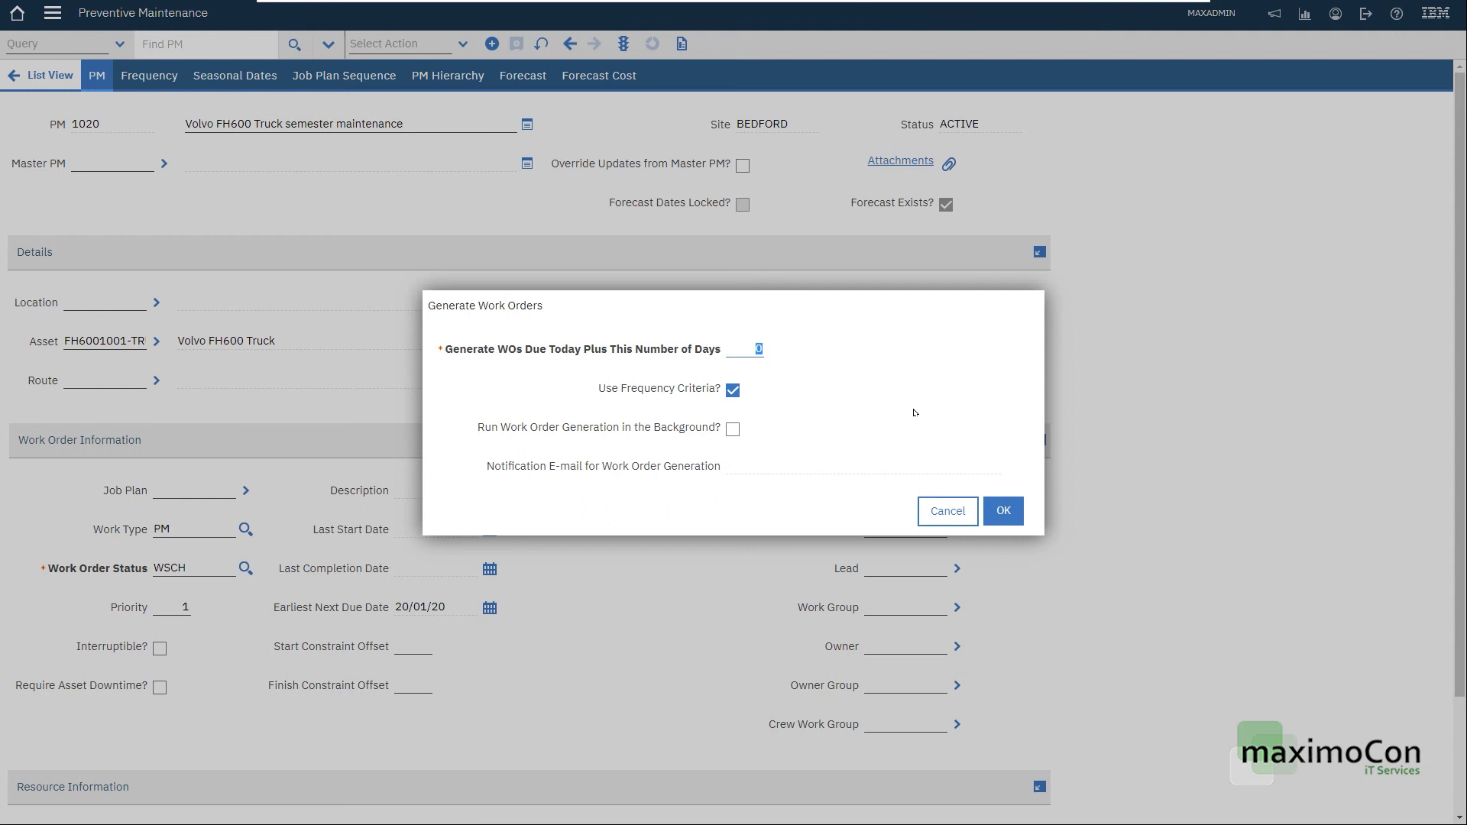
pyautogui.click(735, 389)
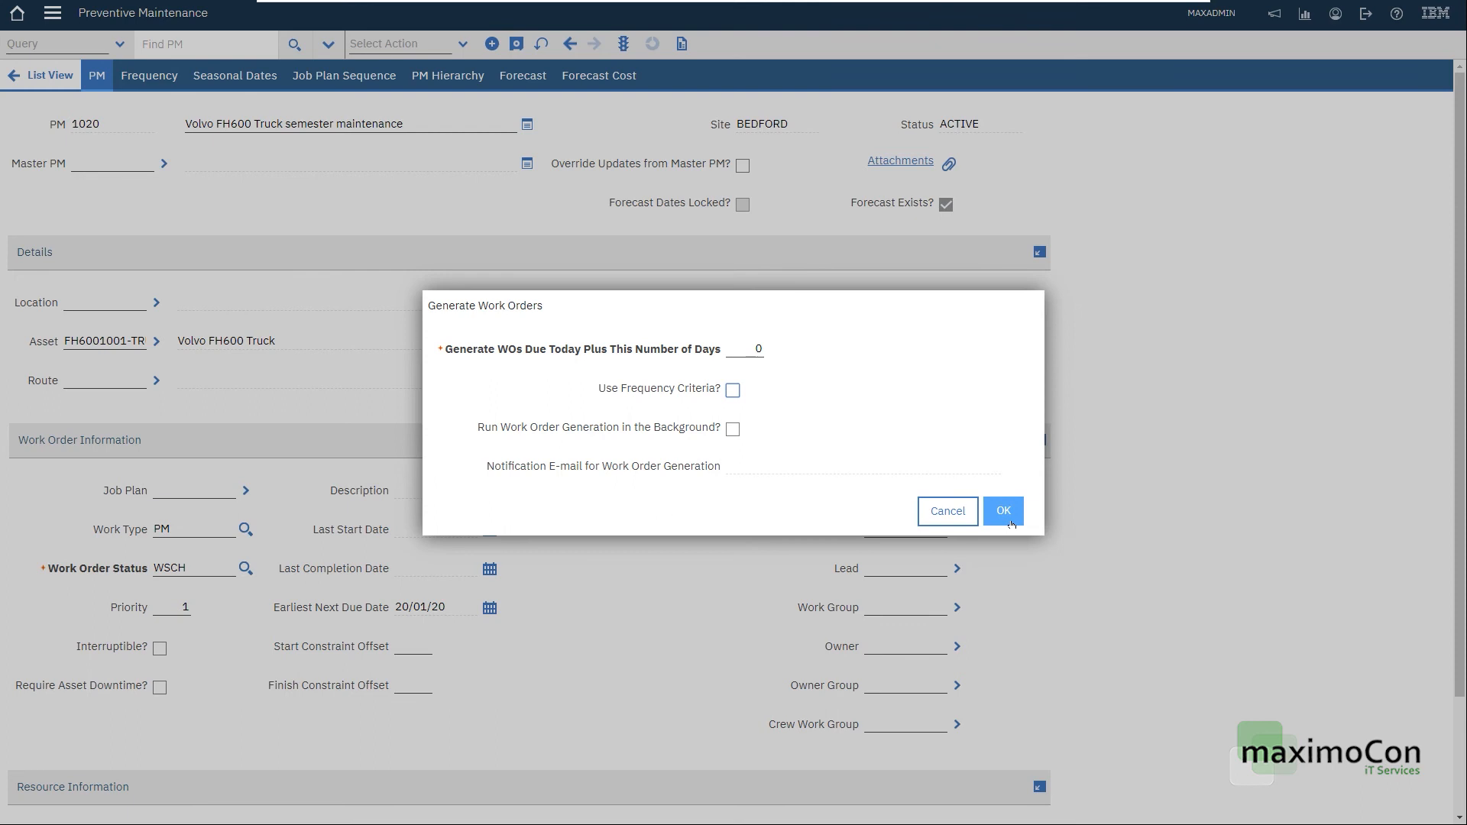
pyautogui.click(732, 390)
pyautogui.click(1004, 511)
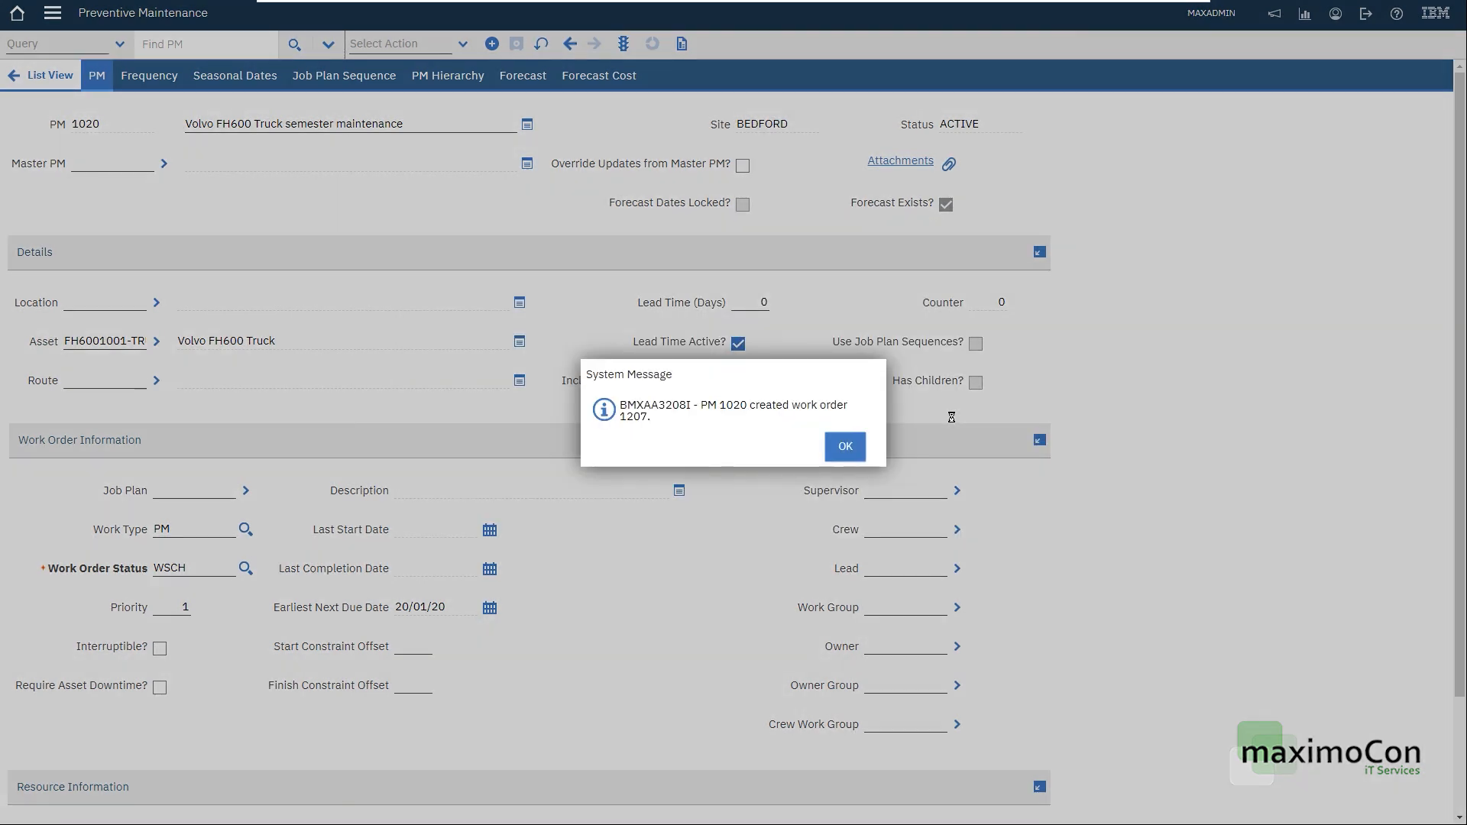
pyautogui.doubleClick(633, 419)
pyautogui.click(857, 454)
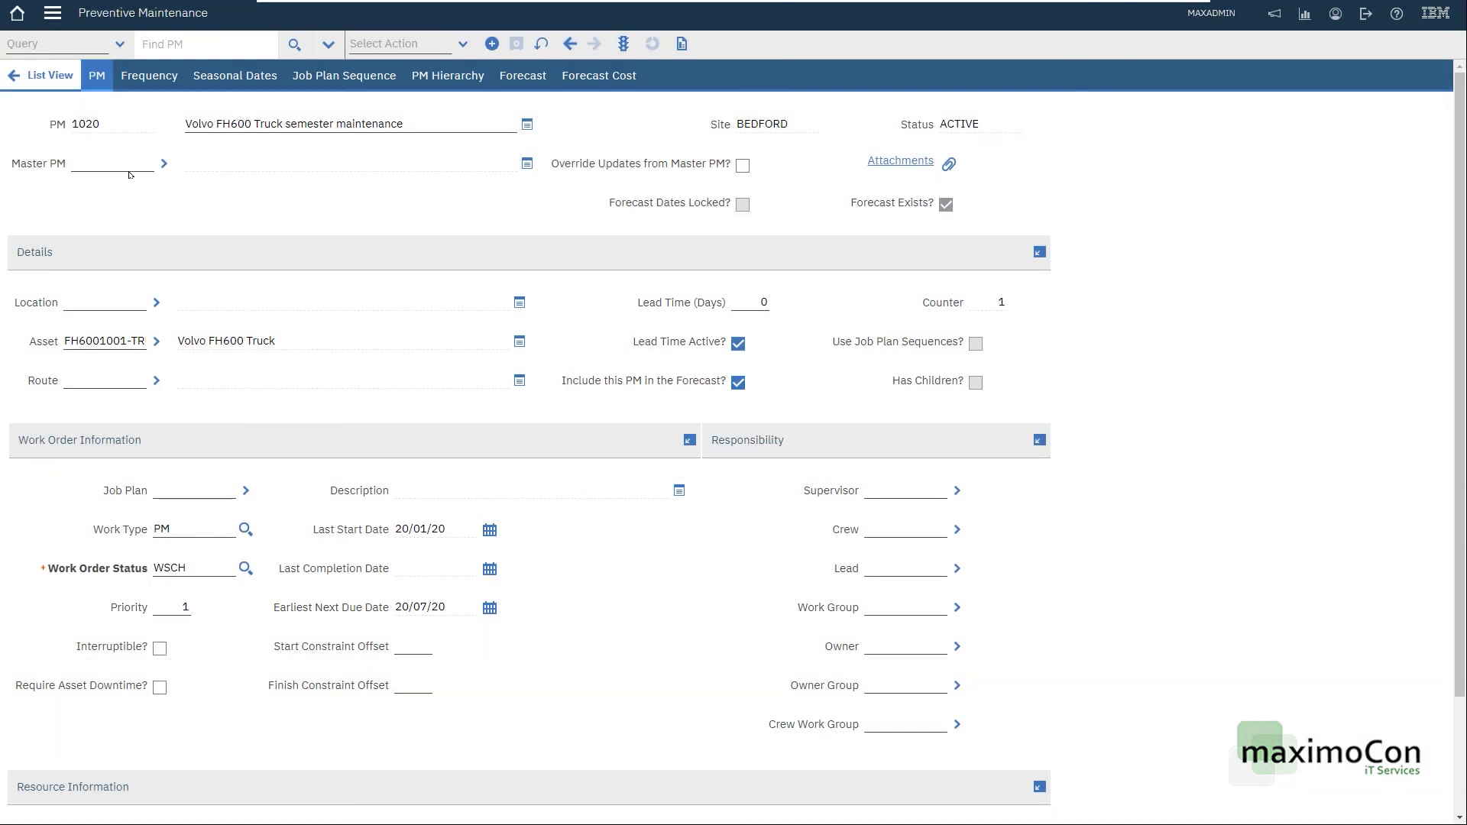
# Switch to Work Order Tracking, filter the list for work order 1207 and open that record
pyautogui.click(52, 12)
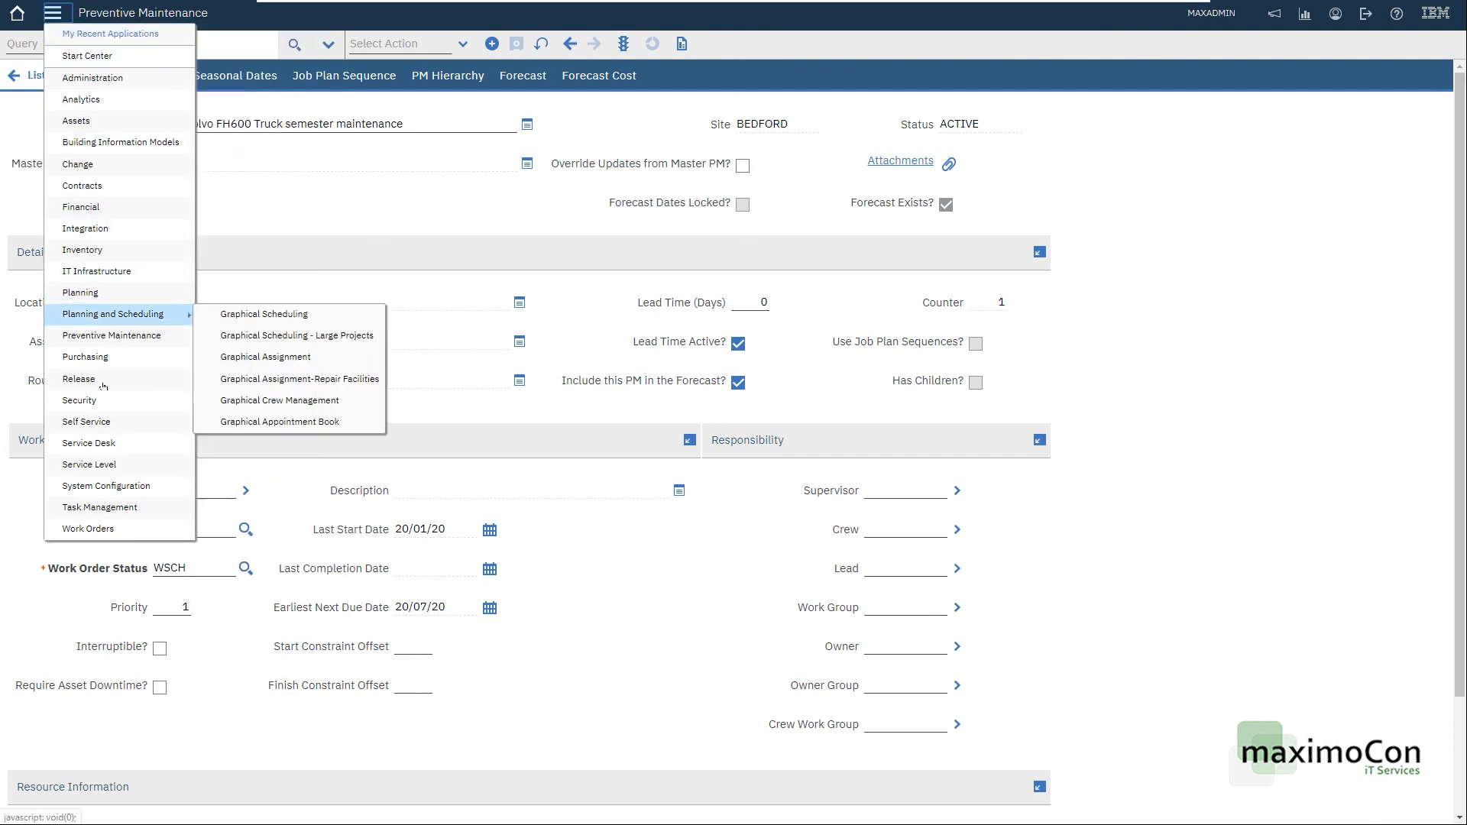
pyautogui.moveTo(168, 531)
pyautogui.click(262, 530)
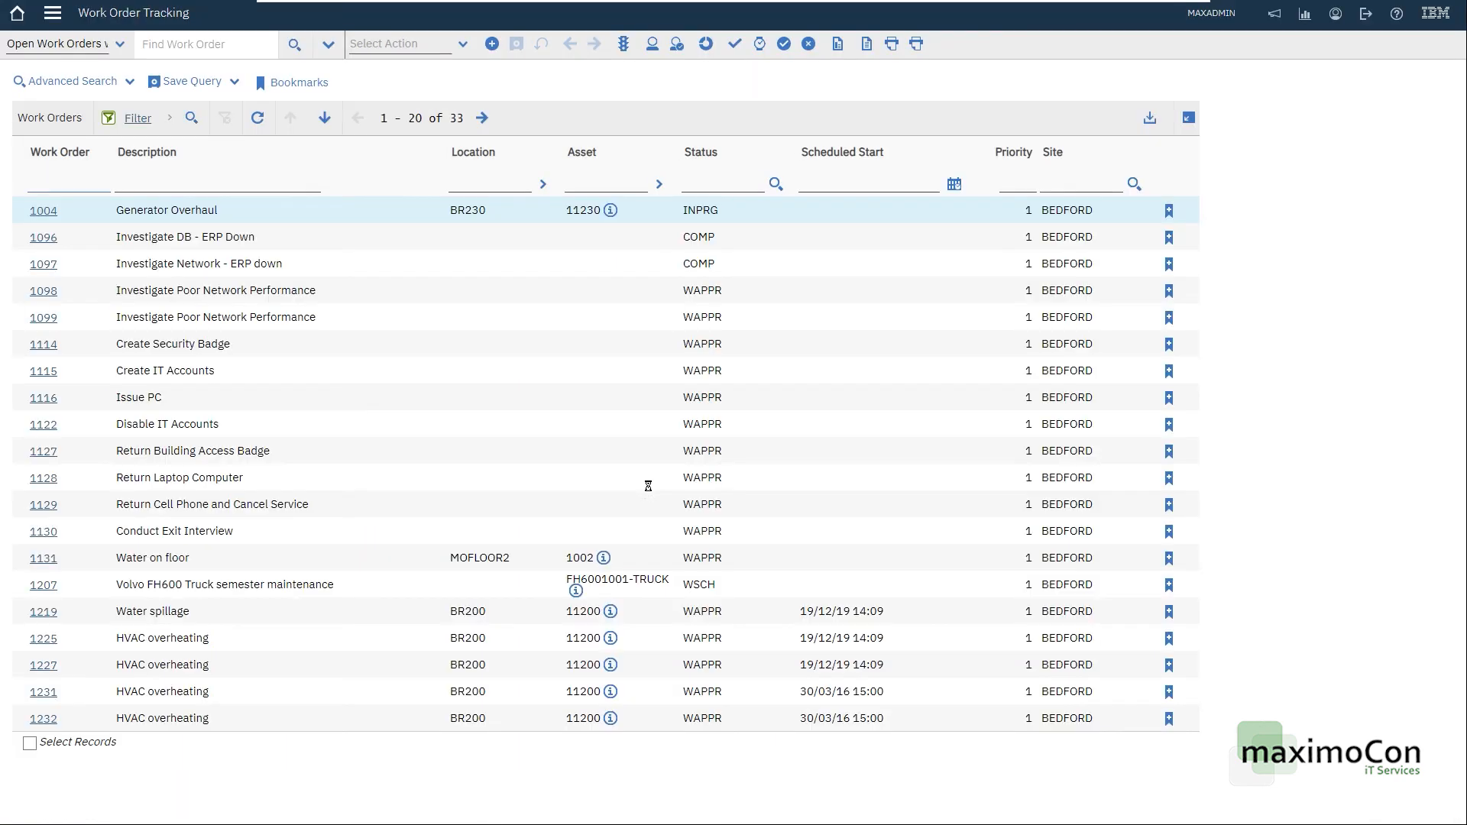
pyautogui.write('1207')
pyautogui.press('Return')
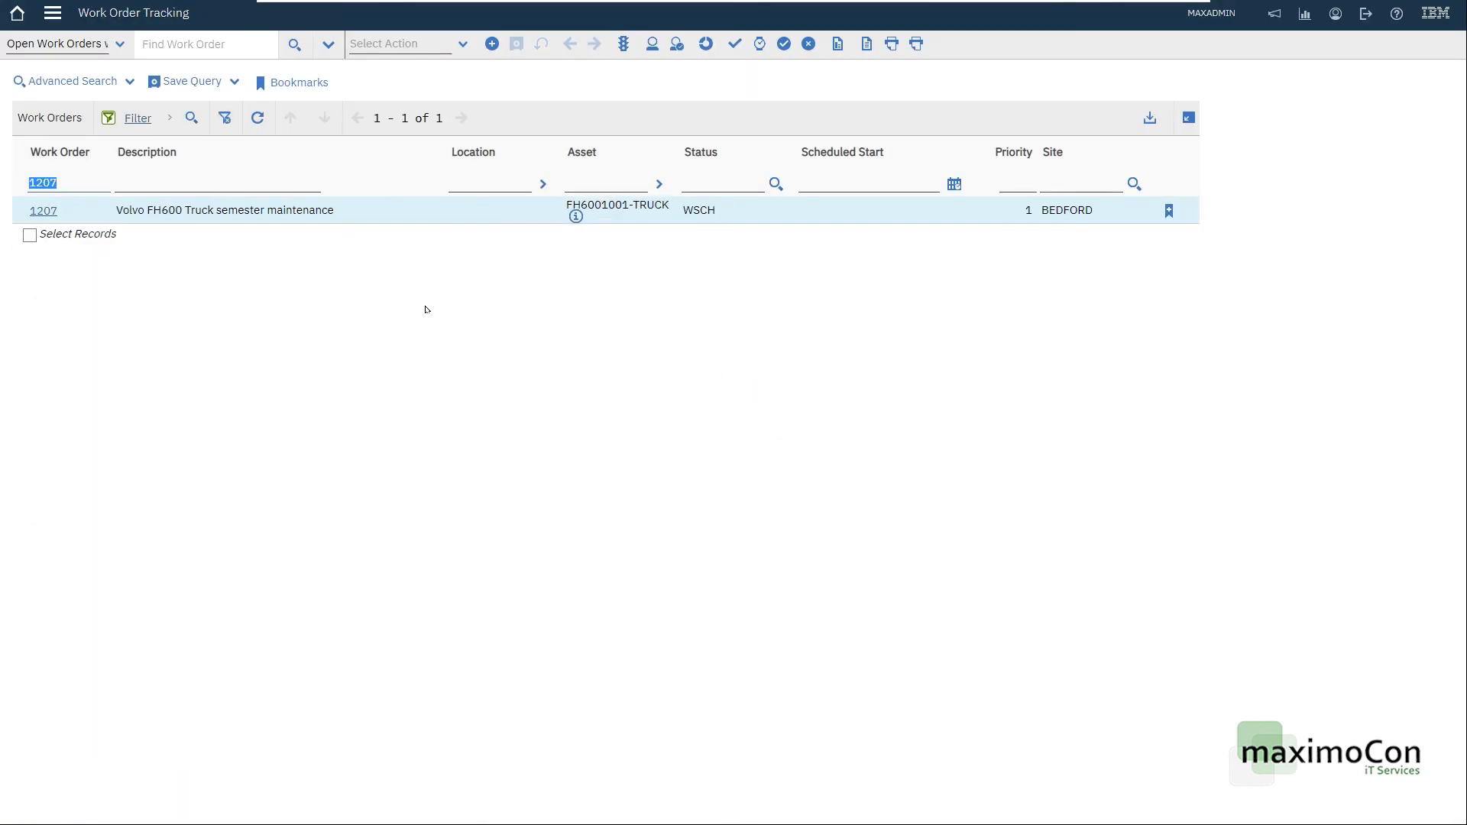
pyautogui.click(130, 211)
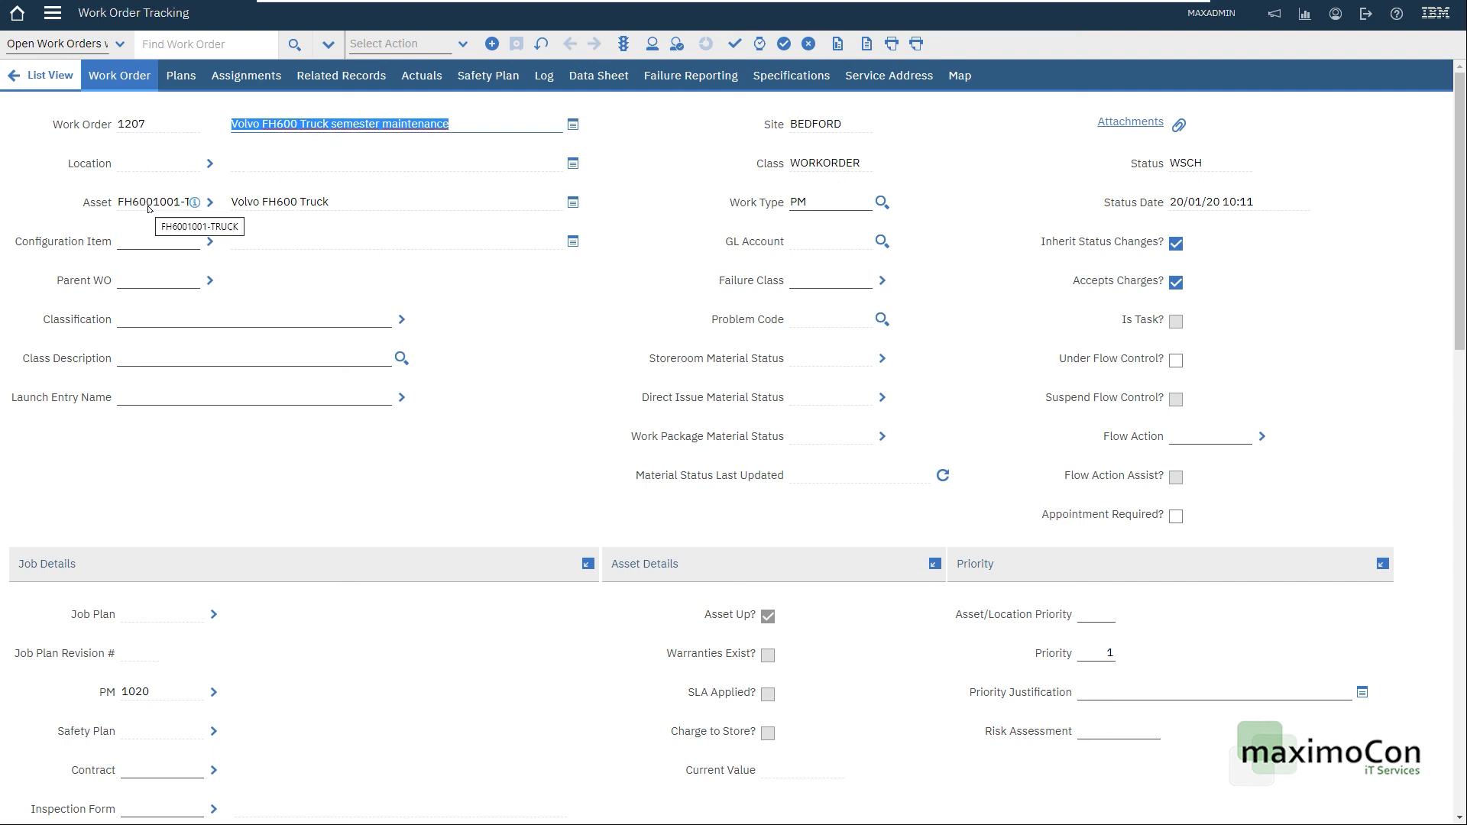
# Examine the generated work order's work type, status, originating PM reference and job details
pyautogui.click(819, 204)
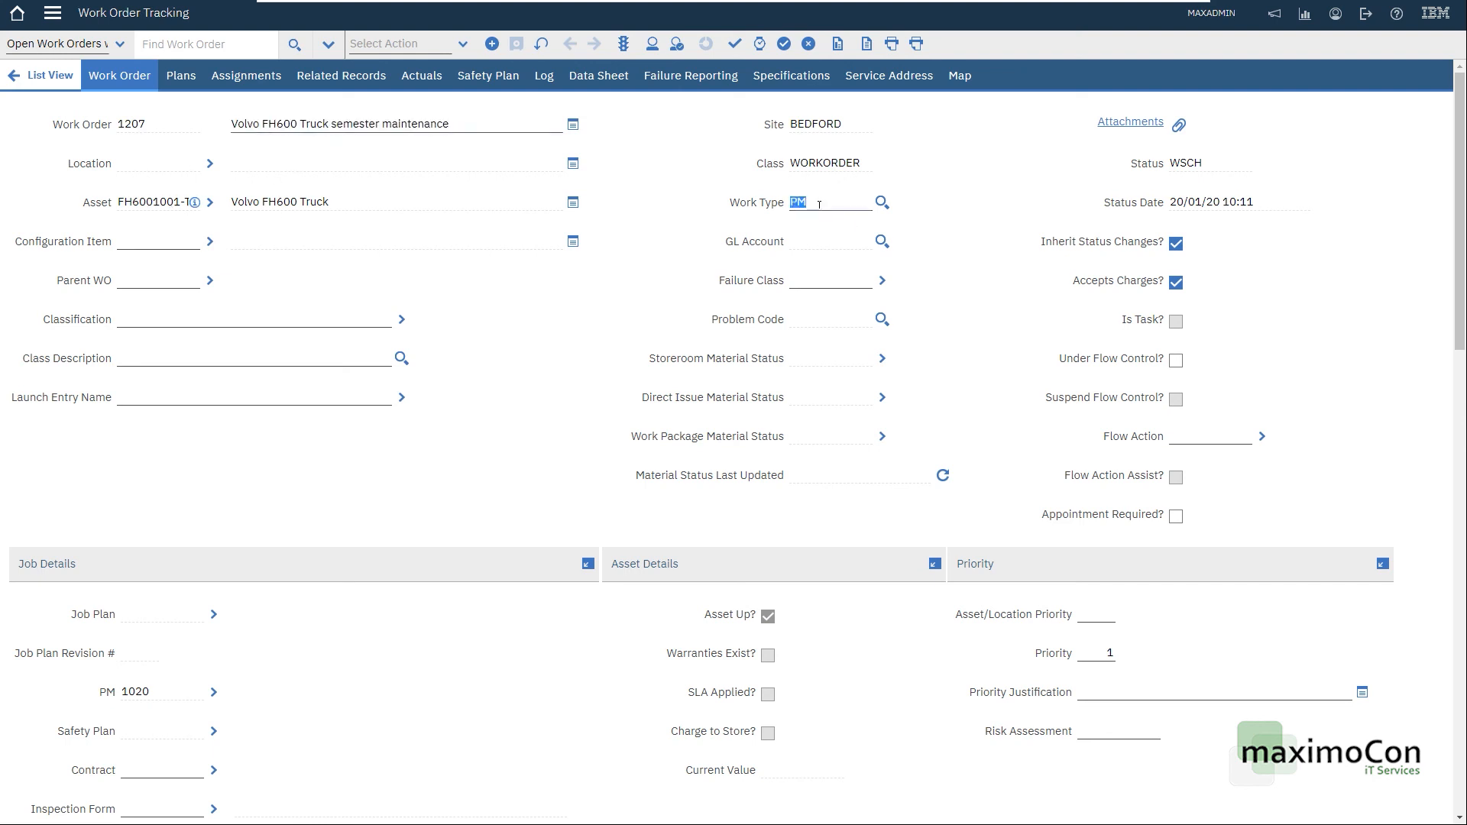
pyautogui.click(1187, 172)
pyautogui.scroll(-2, 346, 587)
pyautogui.click(155, 544)
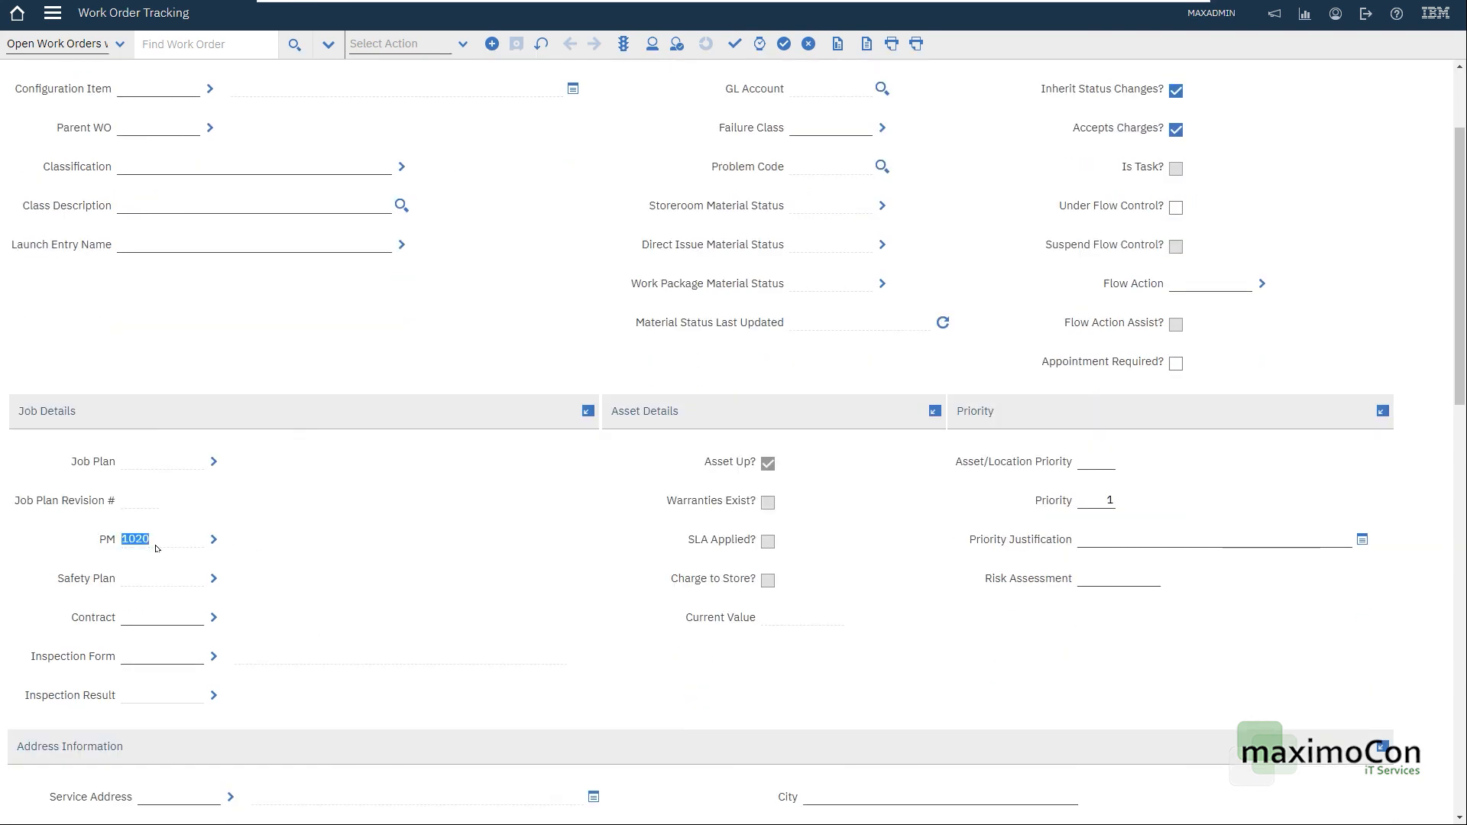
pyautogui.click(166, 542)
pyautogui.click(153, 544)
pyautogui.scroll(-5, 417, 569)
pyautogui.scroll(3, 418, 580)
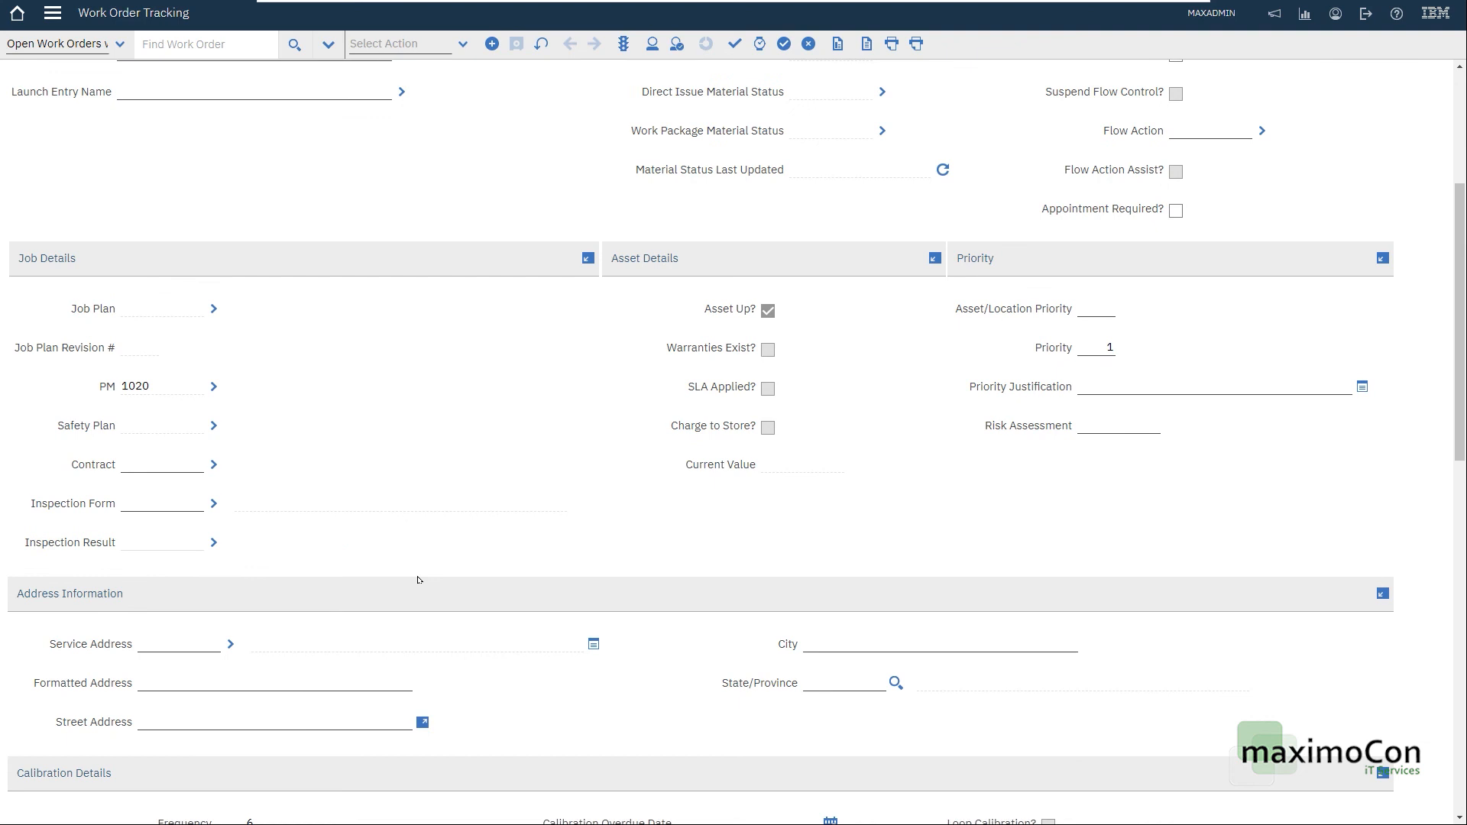
pyautogui.scroll(1, 418, 580)
pyautogui.scroll(3, 418, 581)
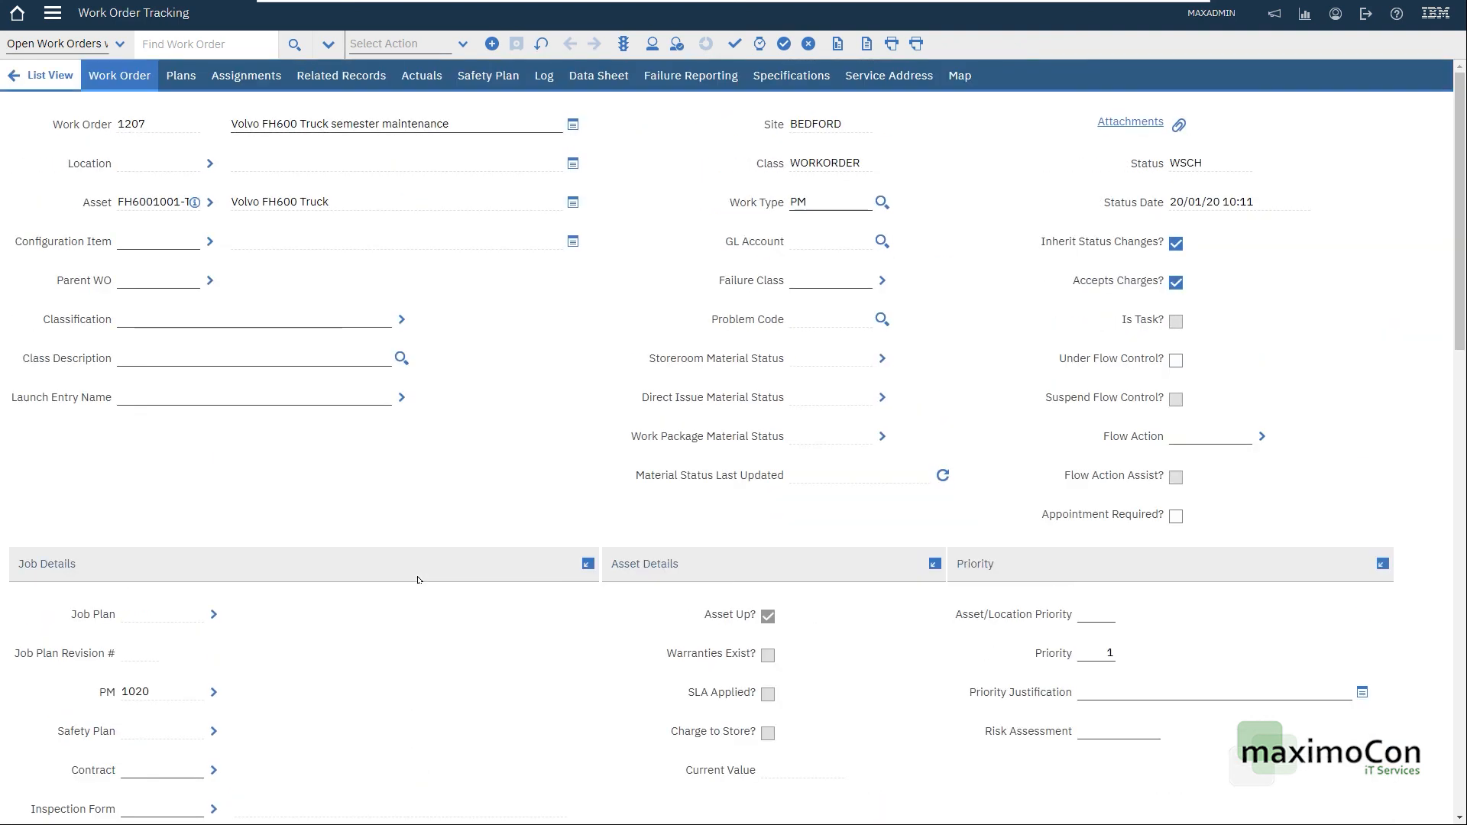